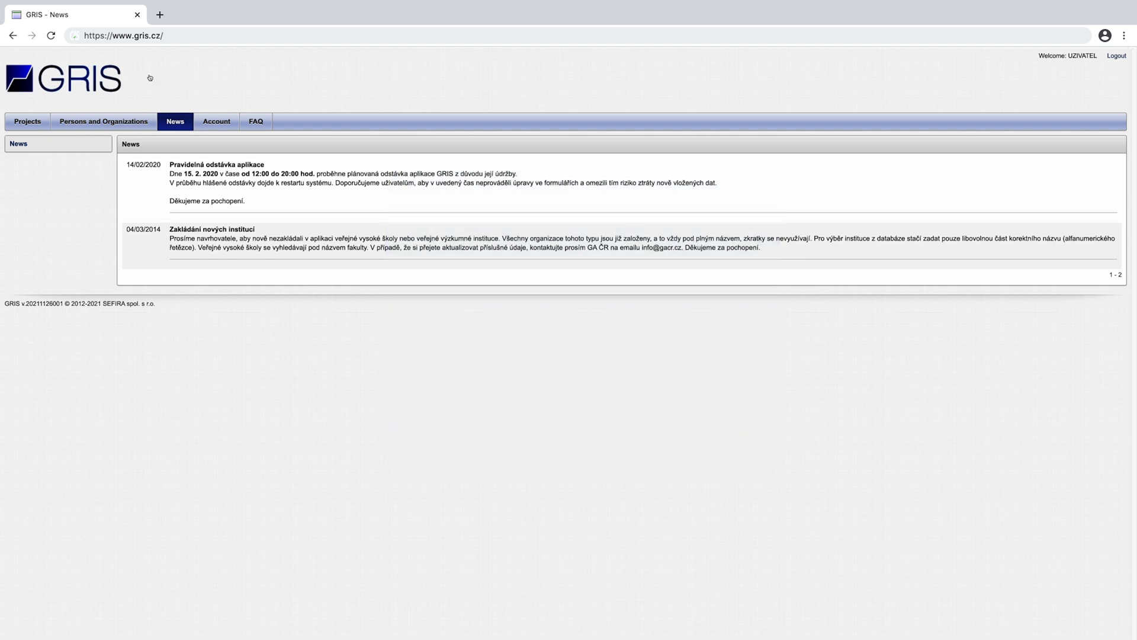
Open the listed project's year 1 progress report for editing from its progress and final reports.
click(27, 123)
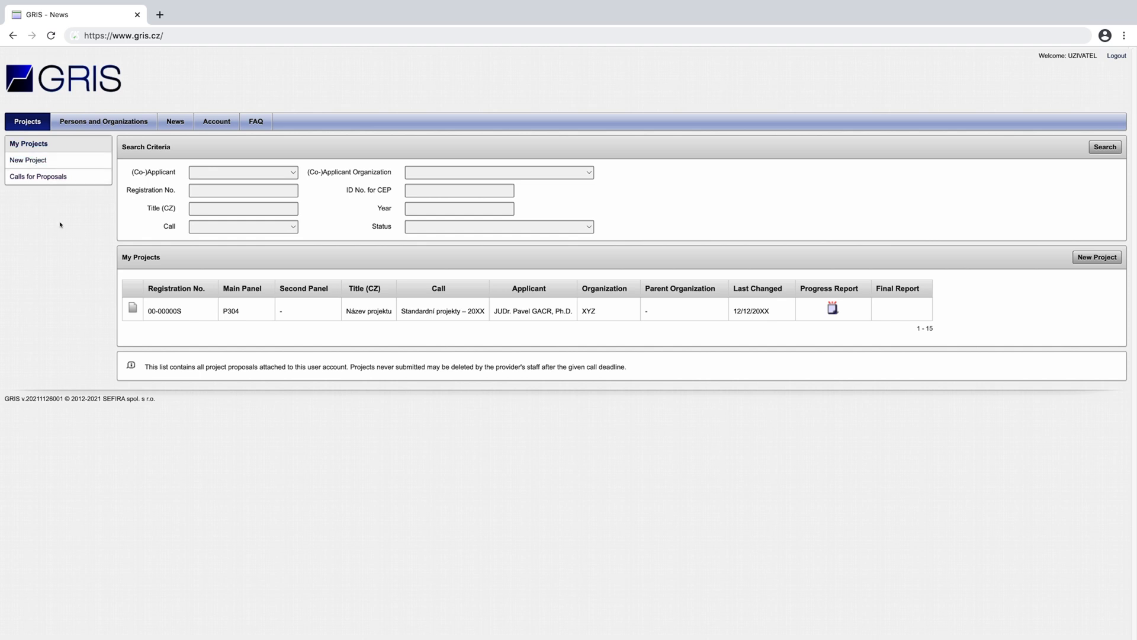
click(133, 310)
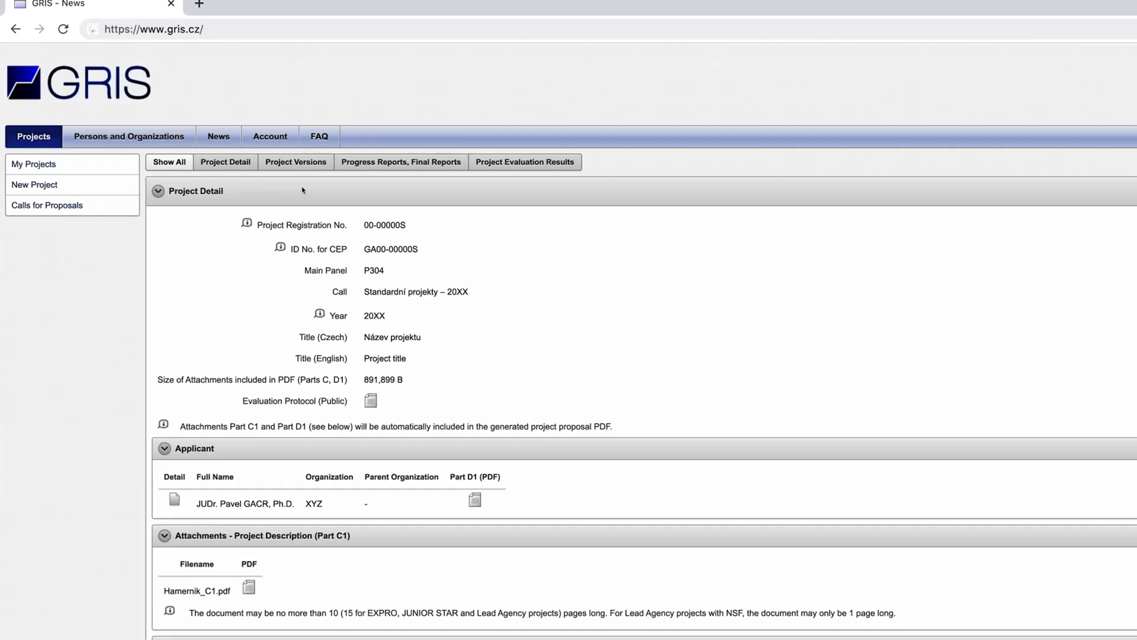
click(408, 166)
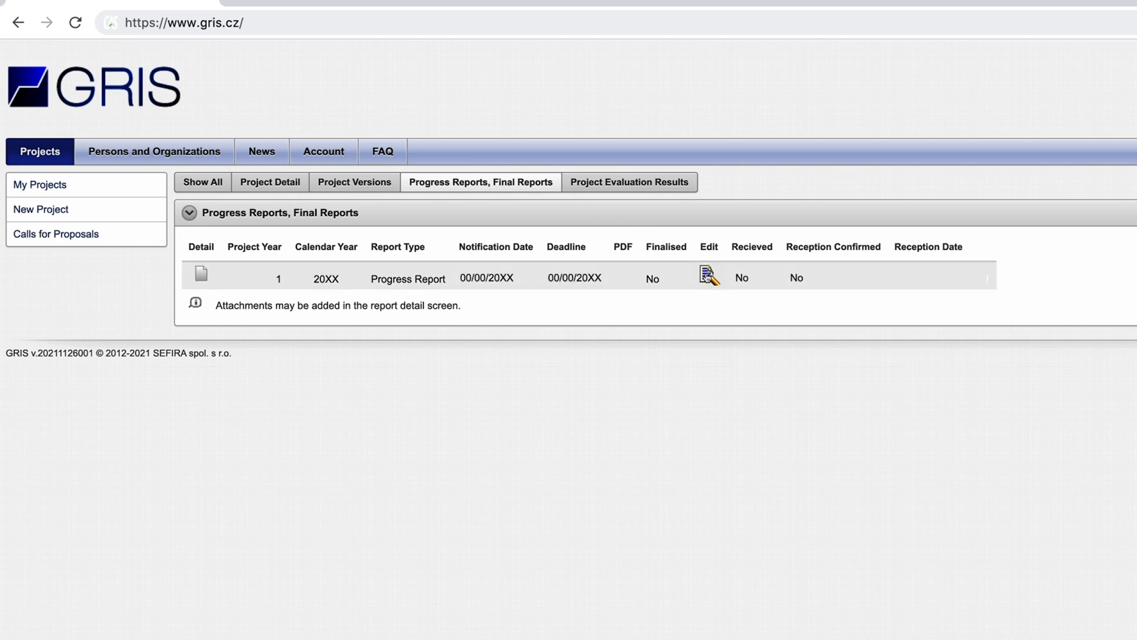
click(709, 276)
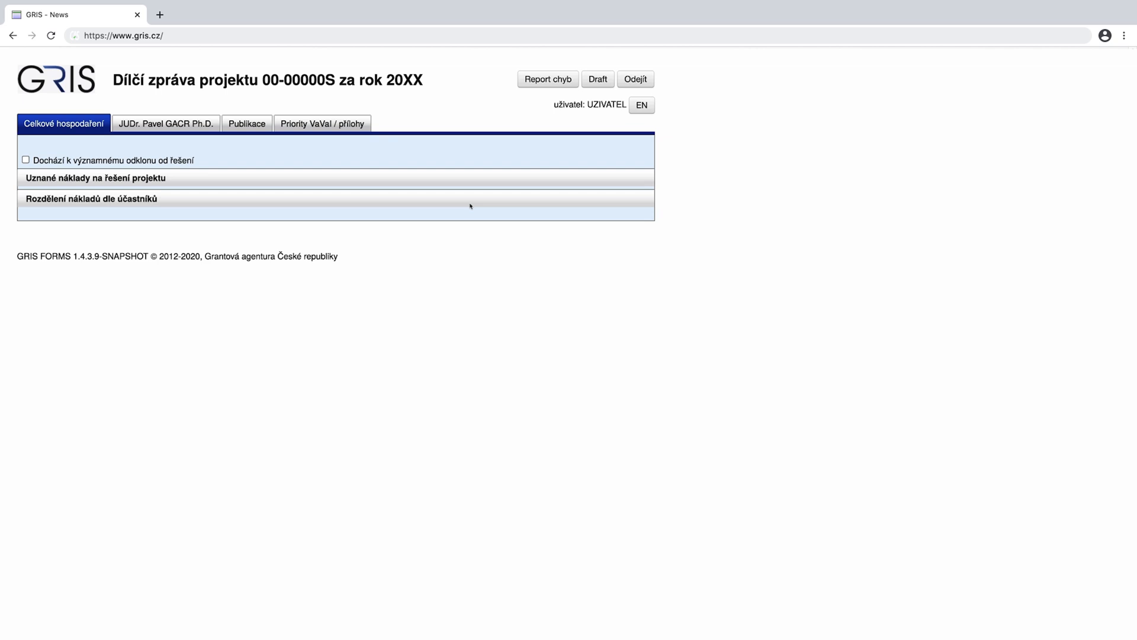
Add a blank publication entry to the report's publication details, save the report and collapse the details section.
click(247, 123)
click(56, 273)
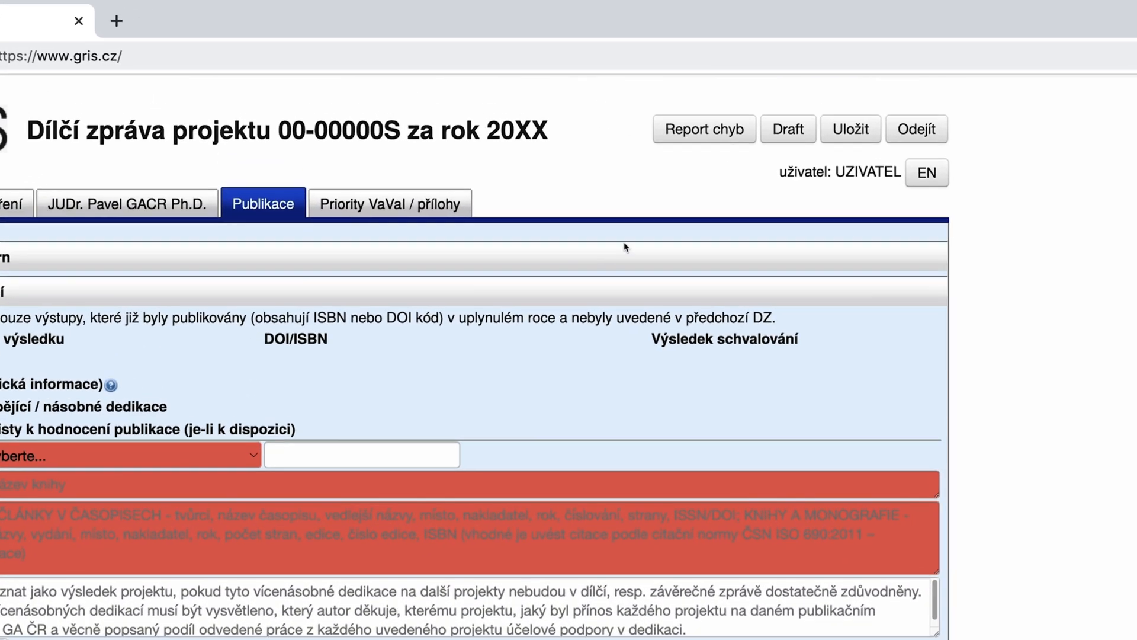
click(734, 106)
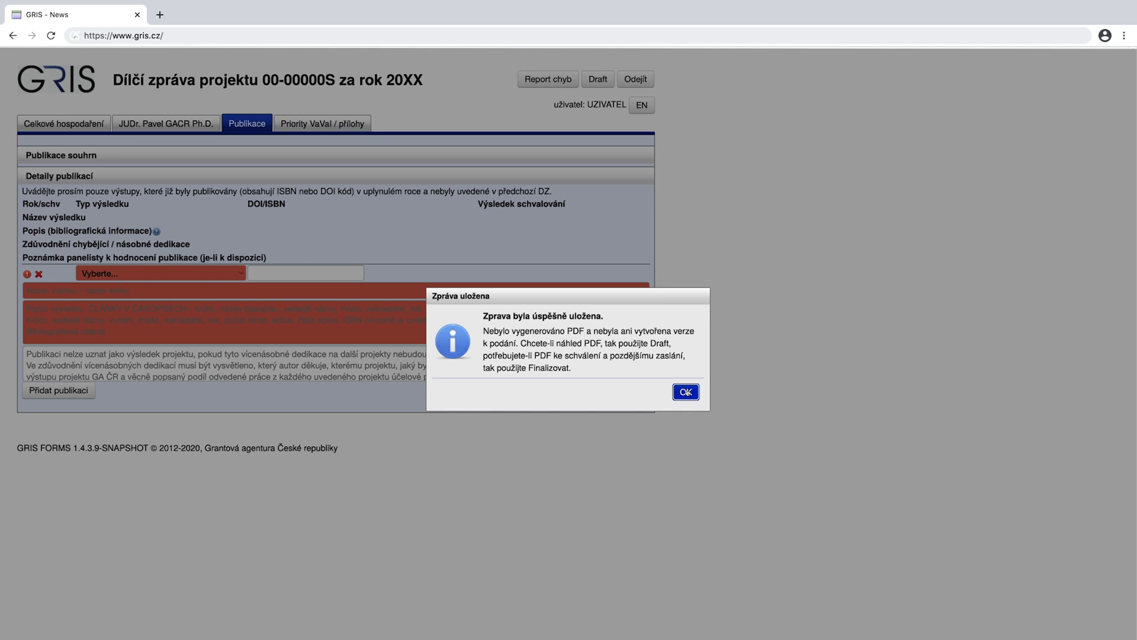
click(958, 619)
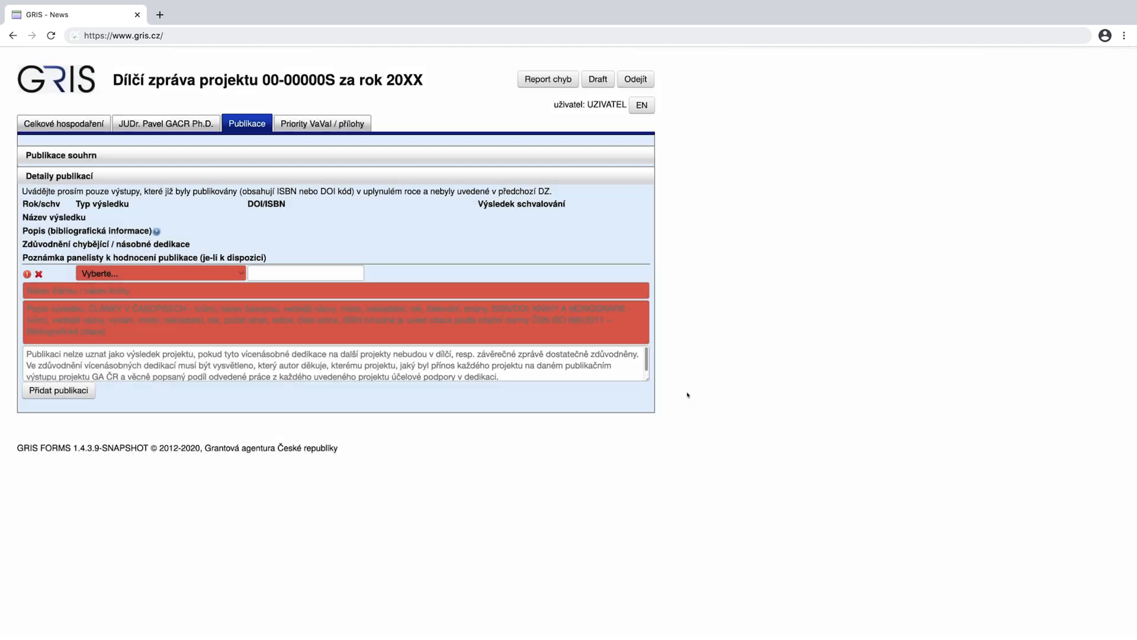
click(58, 176)
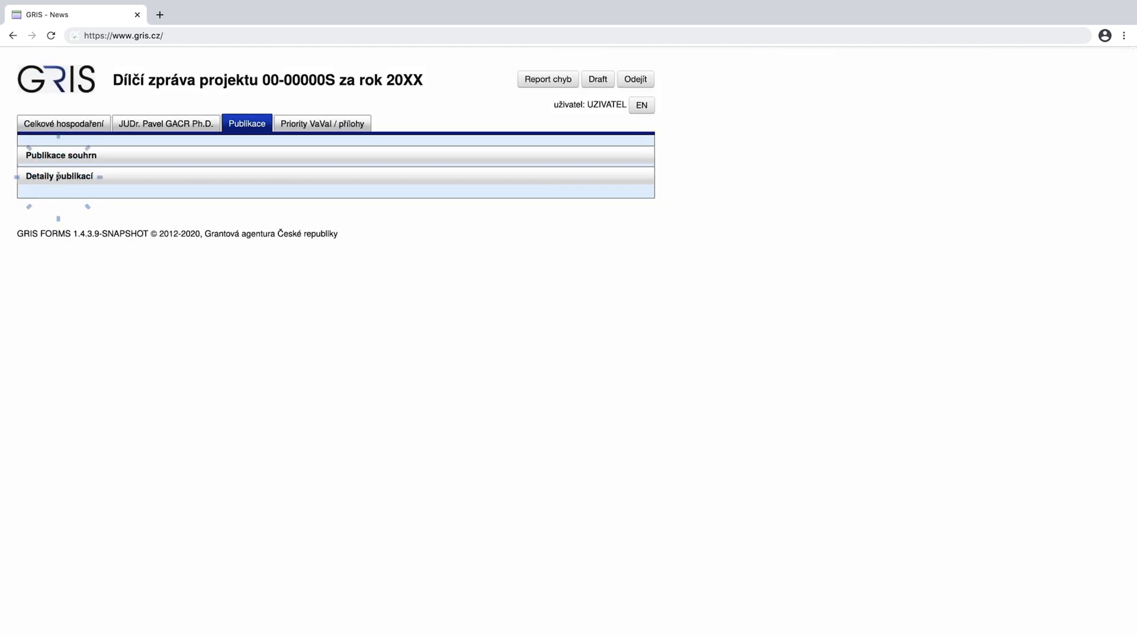
Review the breakdown of grant items (Rozpis položek dotace) in the applicant's part of the report.
click(170, 125)
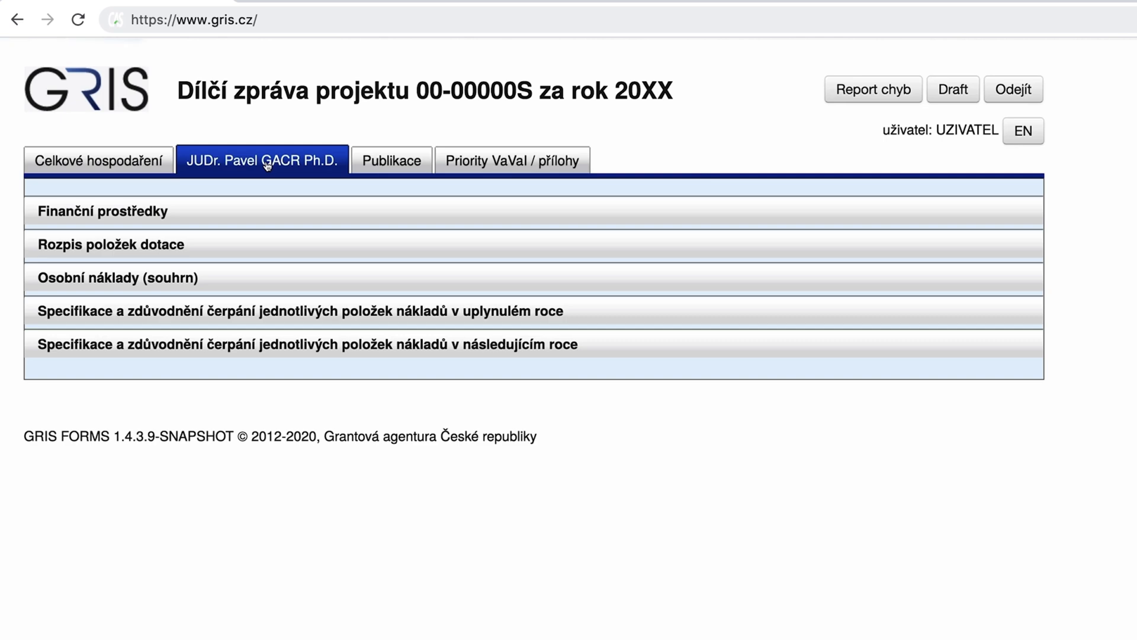
click(110, 245)
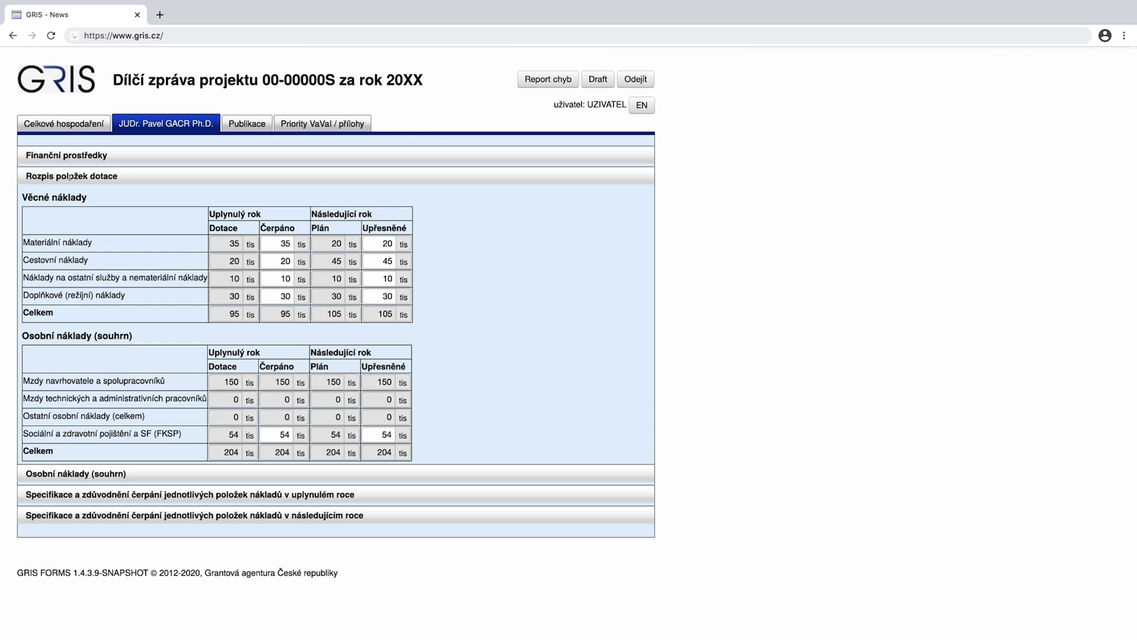
click(69, 177)
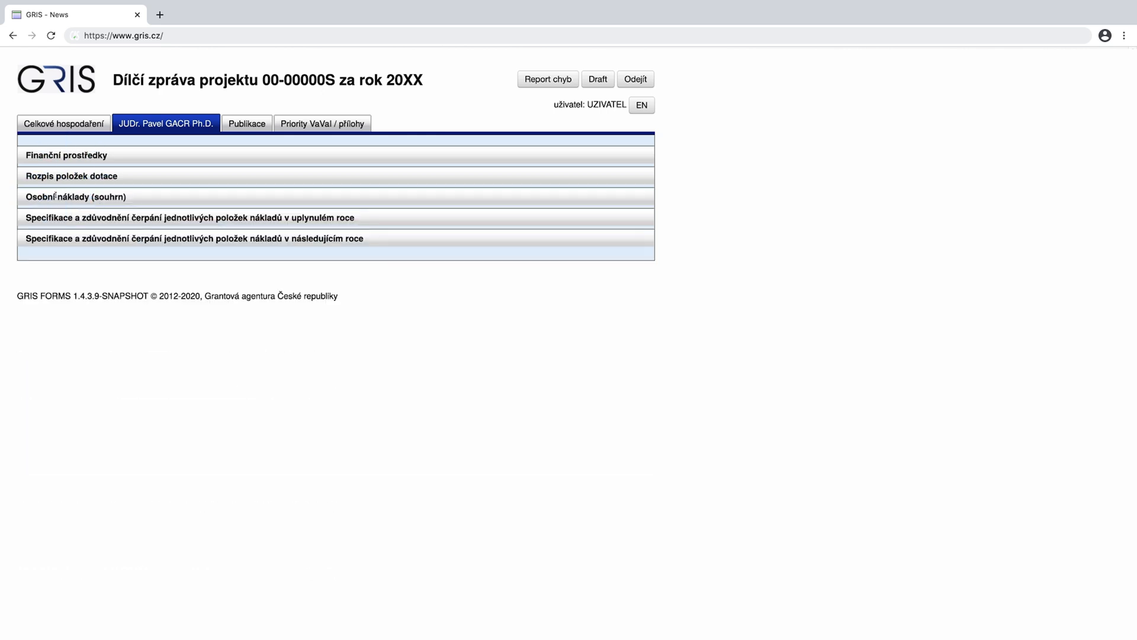
In the personnel costs breakdown, set the applicant's drawn wage to 148 thousand and the refined wage for the following year to 160 thousand.
click(55, 196)
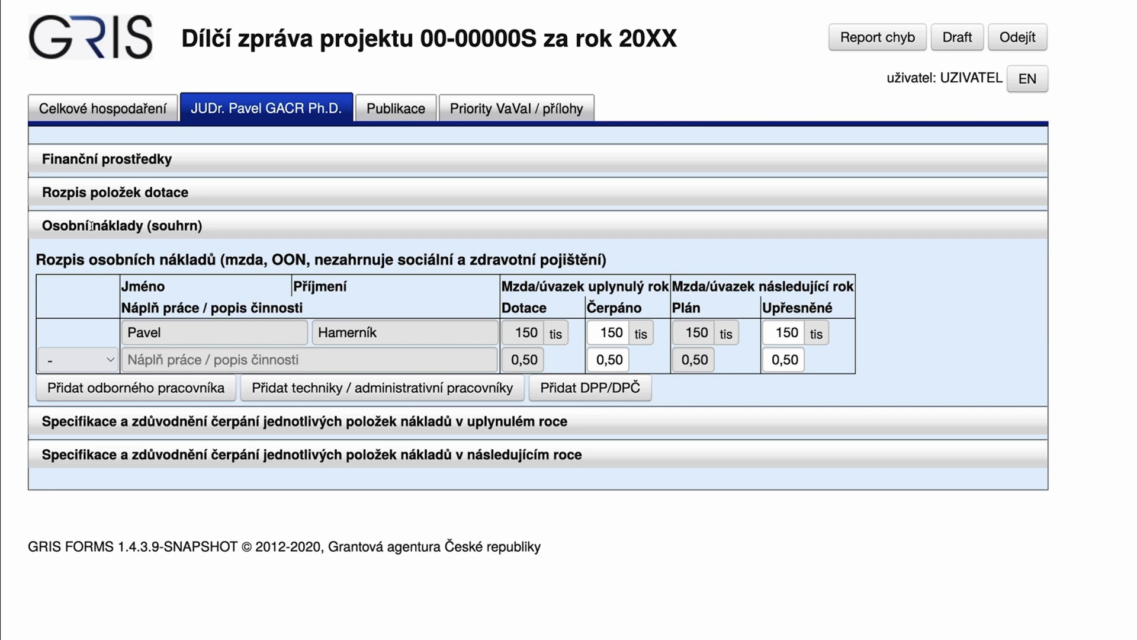
click(613, 333)
double_click(614, 332)
text(148)
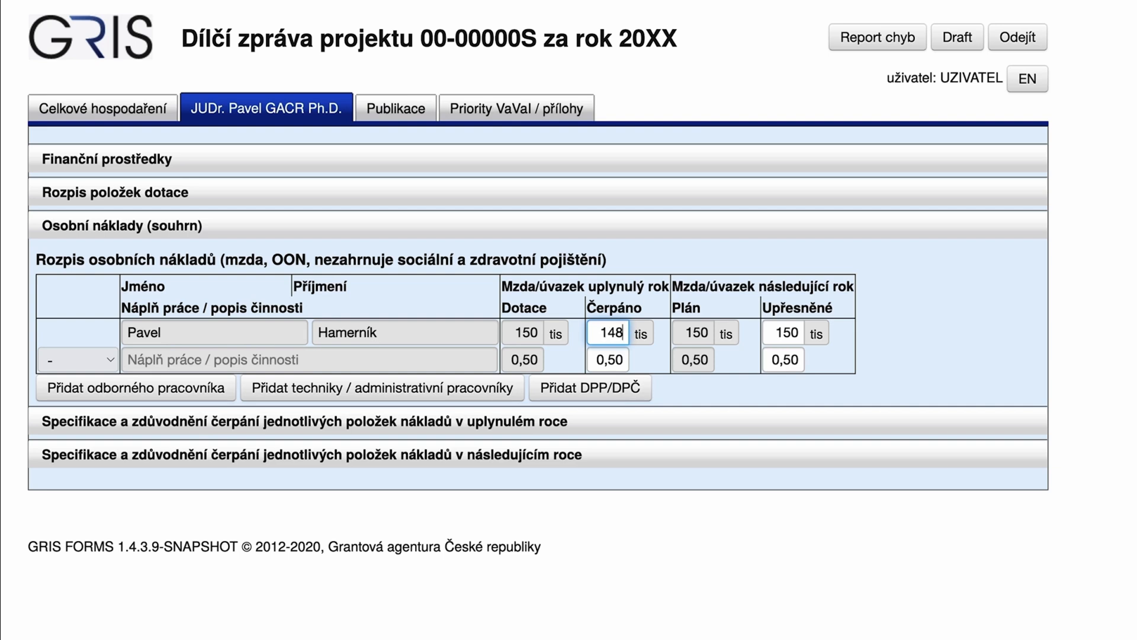
click(648, 355)
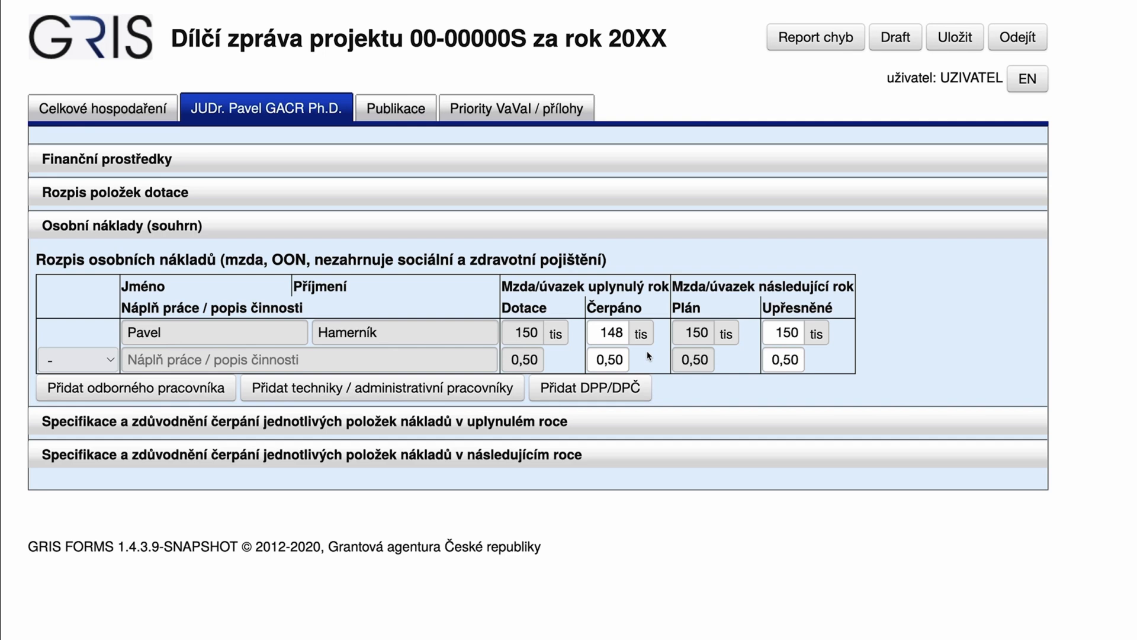
double_click(773, 332)
text(160)
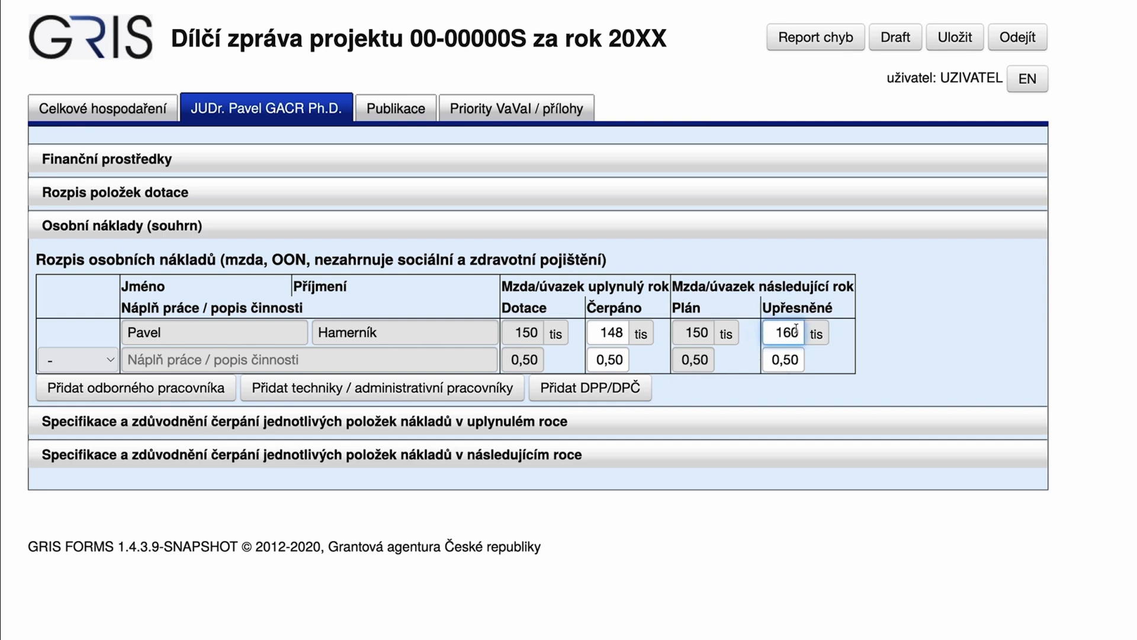
click(823, 361)
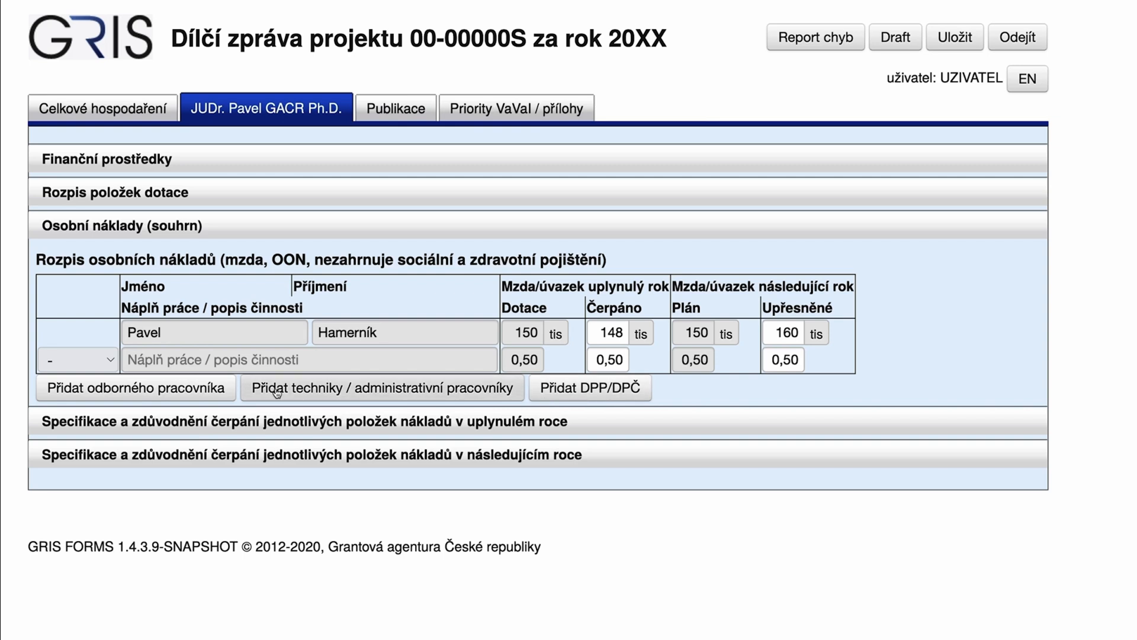
Add a professional worker categorised as postdok, entering the worker's first name, surname and the job description "Příprava publikací".
click(126, 390)
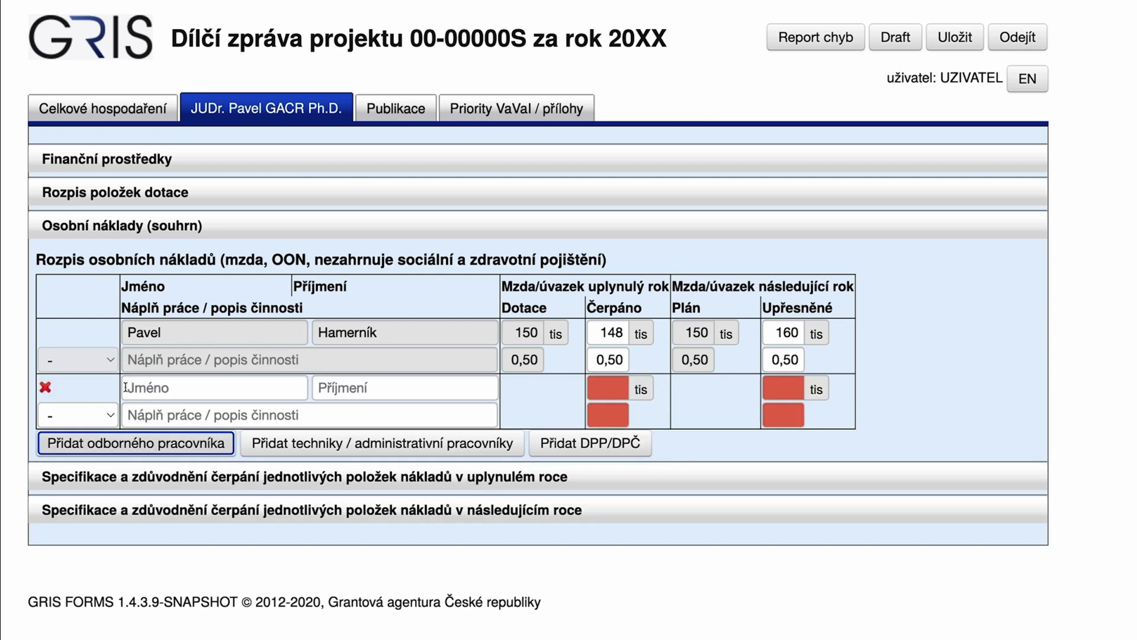
click(106, 415)
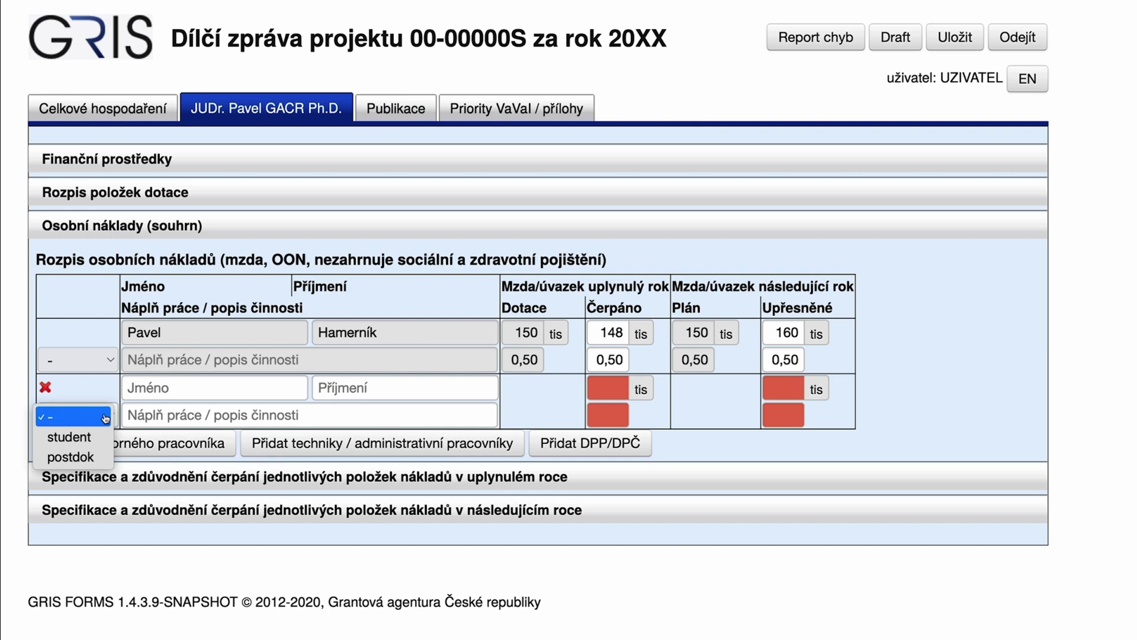
click(71, 457)
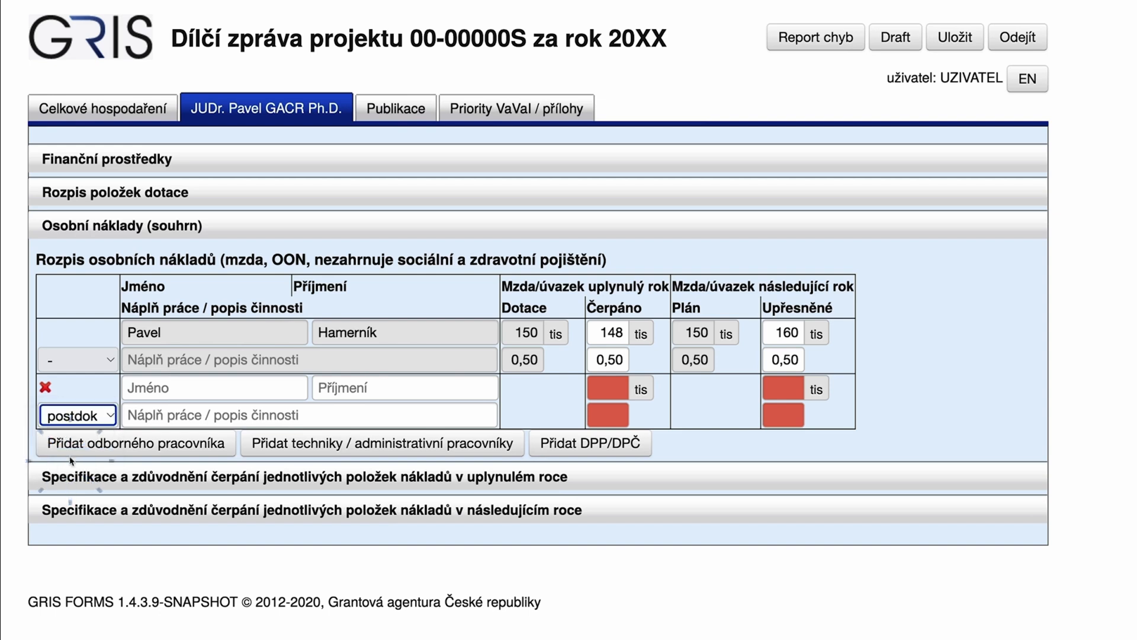
click(135, 393)
text(Jan)
click(323, 388)
text(Novák)
click(139, 415)
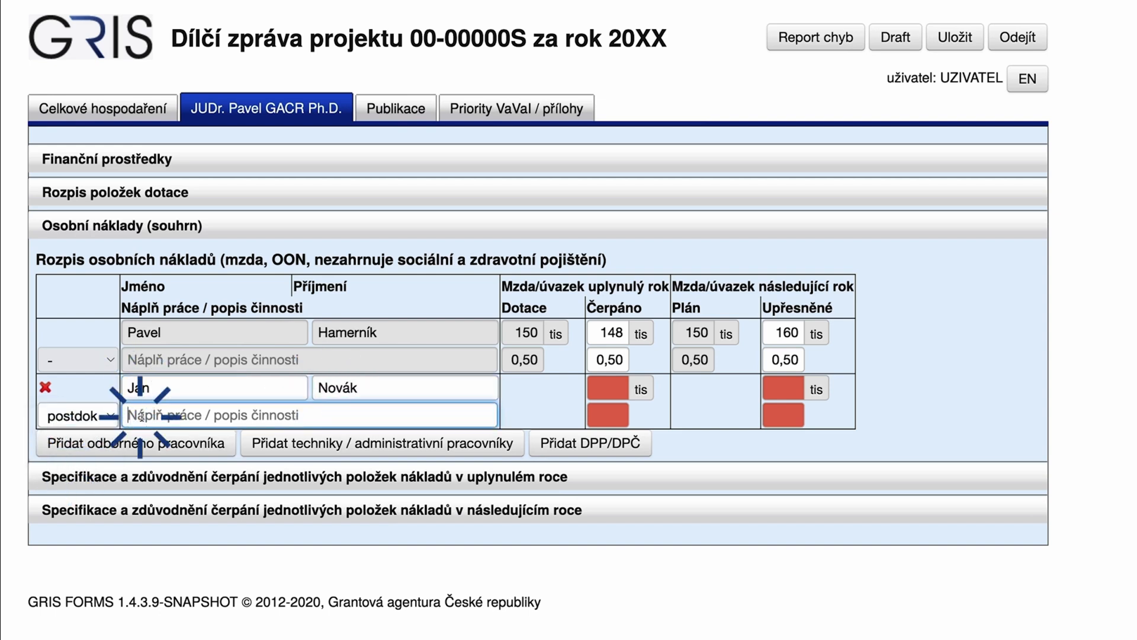
text(Příprava publikací)
Set the postdoc's drawn and refined wages to 25 thousand each, with a workload of 0,10 in both years.
click(601, 387)
text(25)
click(607, 414)
text(0,1)
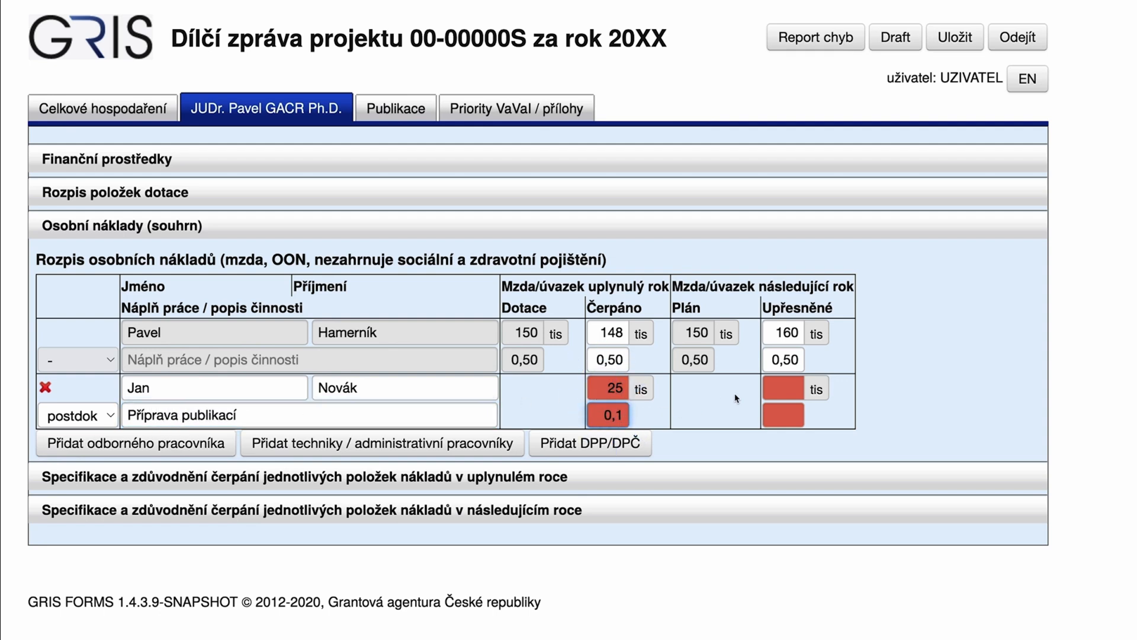
click(770, 388)
text(25)
click(784, 415)
text(0,10)
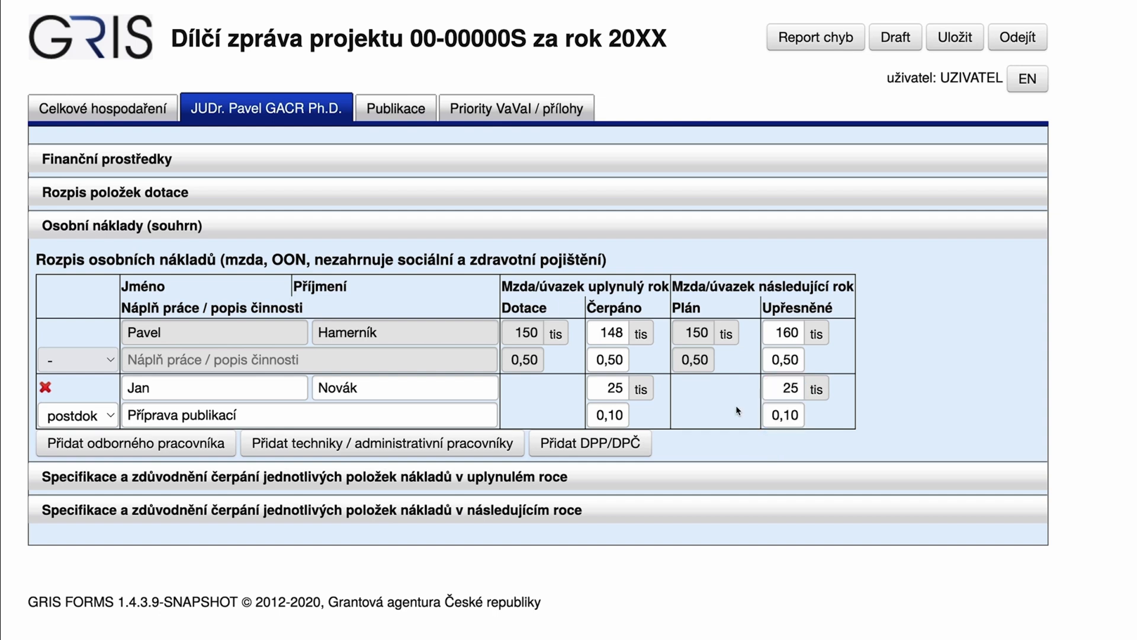
Add a technicians and administration row to the personnel costs and delete it again.
click(359, 448)
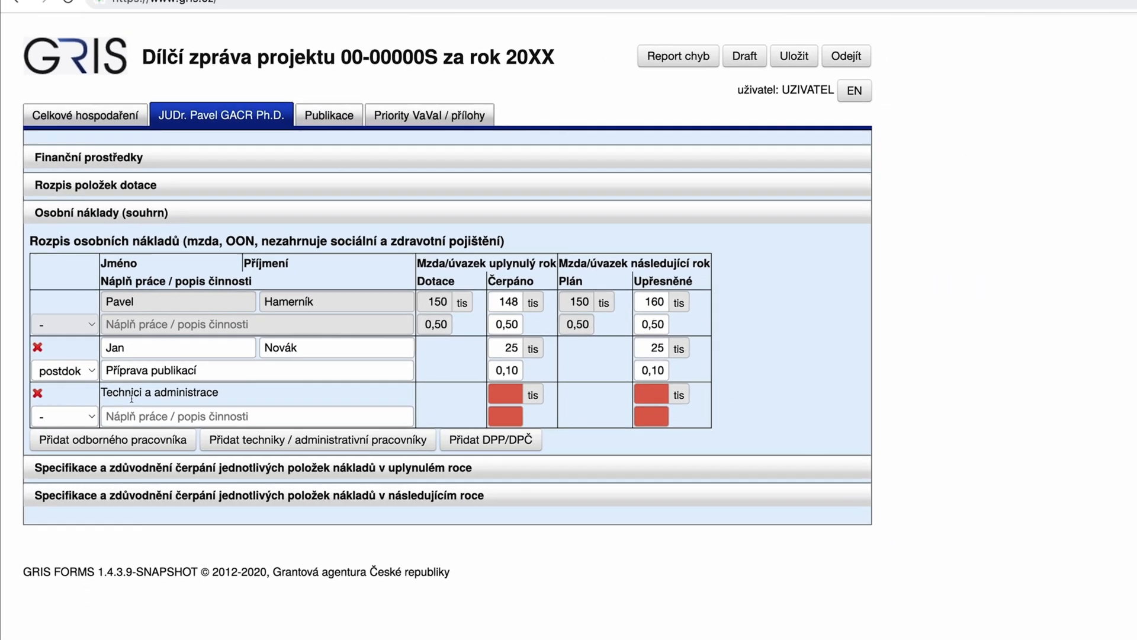
click(45, 442)
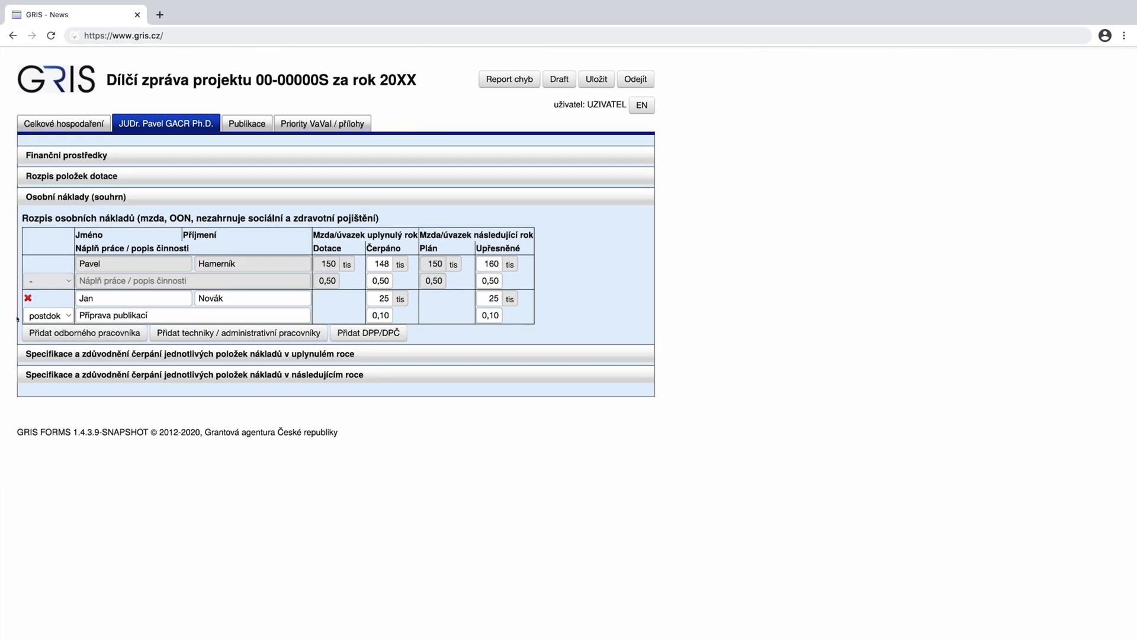
In the grant items breakdown, set last year's drawn material costs to 10, travel costs to 0 and other services to 0 thousand.
click(75, 199)
click(69, 176)
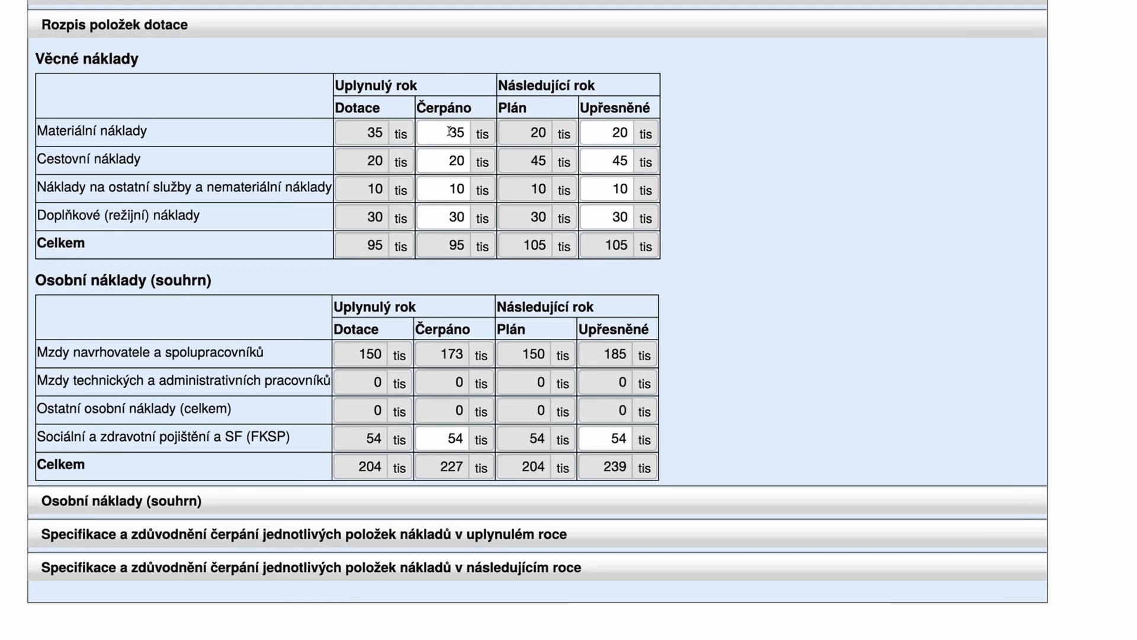
click(342, 210)
text(10)
click(464, 160)
text(0)
click(463, 190)
text(0)
Set the following year's refined material costs to 5, travel costs to 10 and other services costs to 5 thousand.
click(627, 132)
key(BackSpace)
key(BackSpace)
text(5)
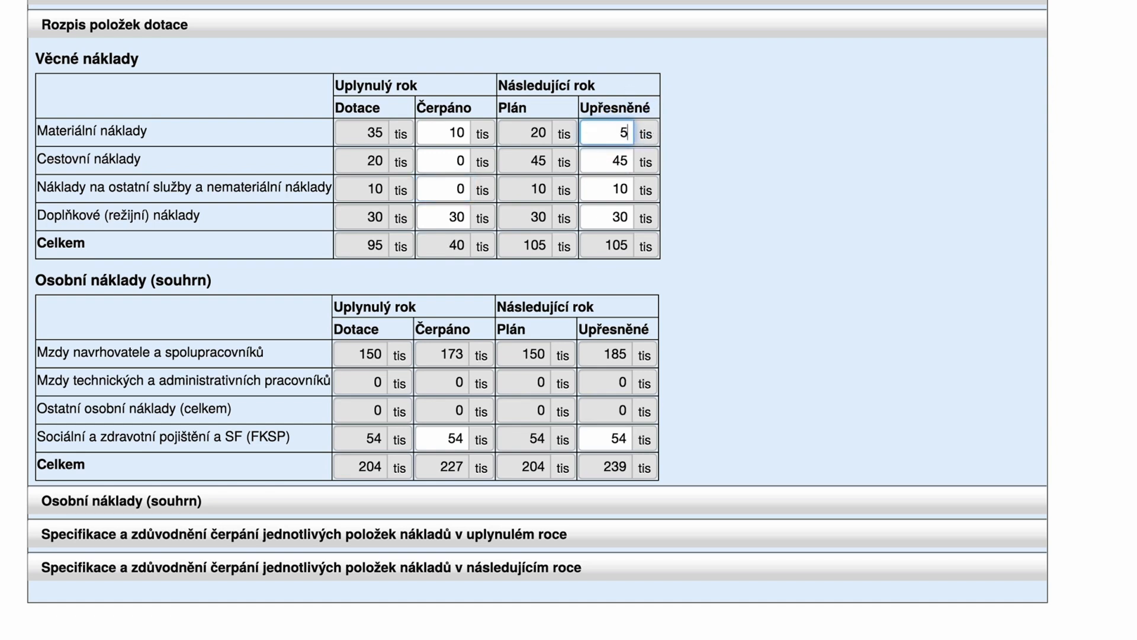
click(628, 155)
key(BackSpace)
key(BackSpace)
text(10)
click(625, 189)
key(BackSpace)
key(BackSpace)
text(5)
Set social and health insurance to 50 thousand drawn for last year and 56 thousand refined for the following year.
scroll(665, 196, down, 3)
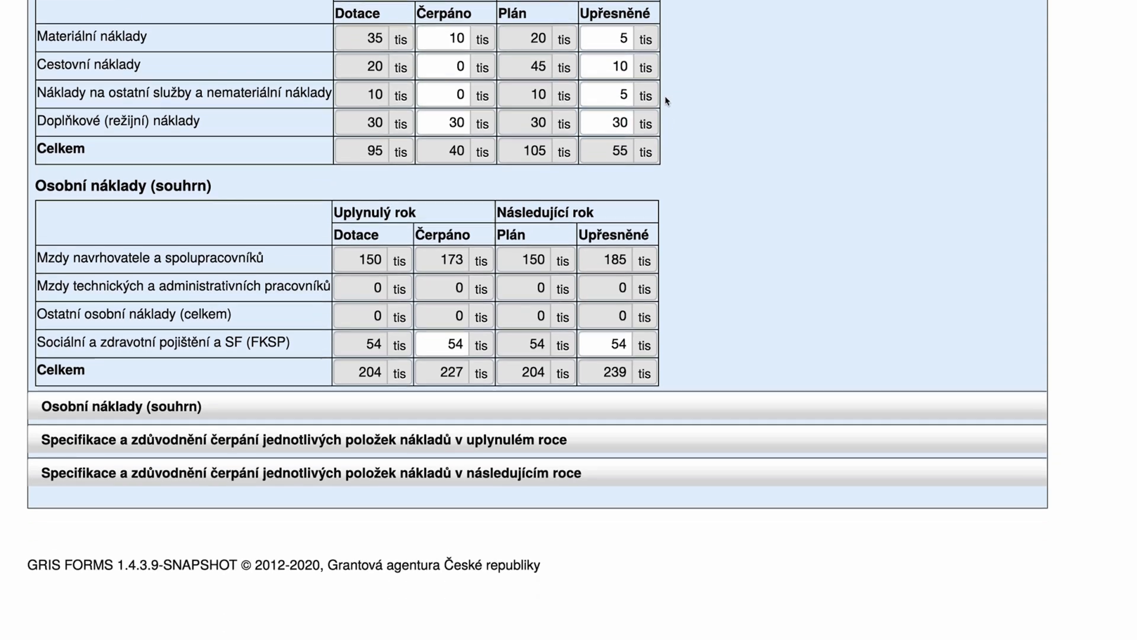
click(453, 314)
key(BackSpace)
key(BackSpace)
text(50)
click(627, 313)
key(BackSpace)
text(6)
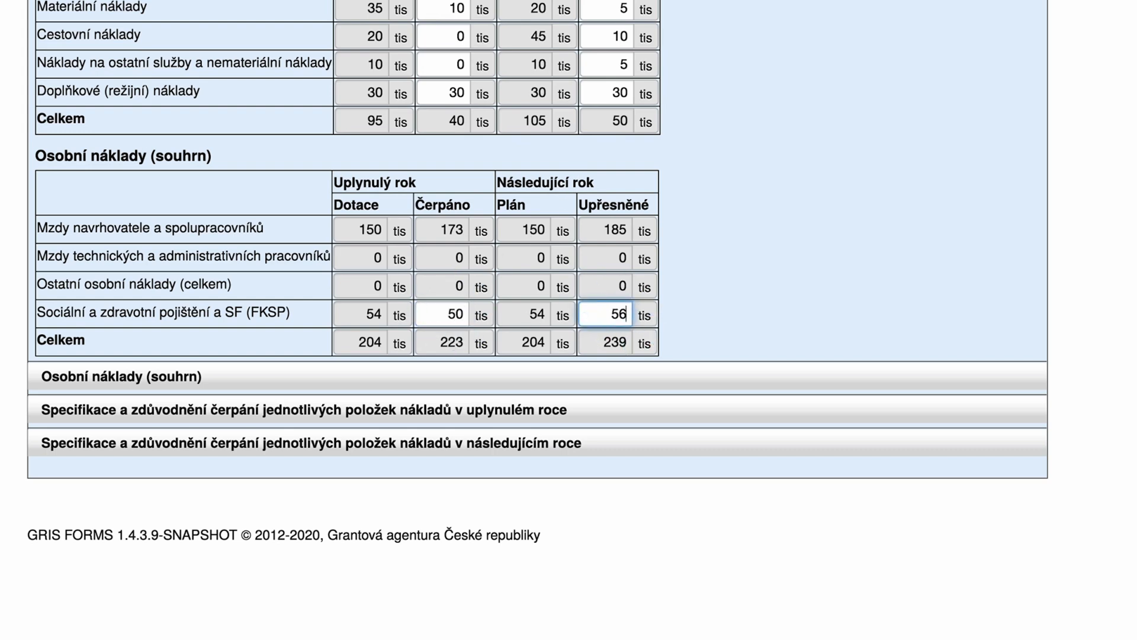
click(664, 316)
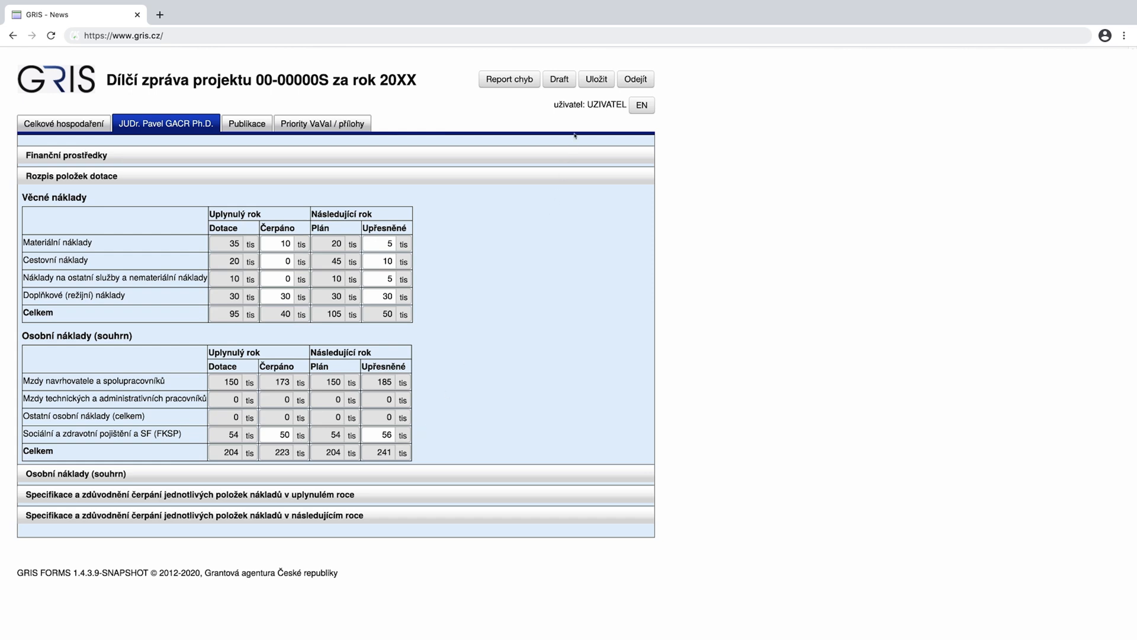
Save the report, dismiss the save notice and collapse the grant items breakdown.
click(591, 84)
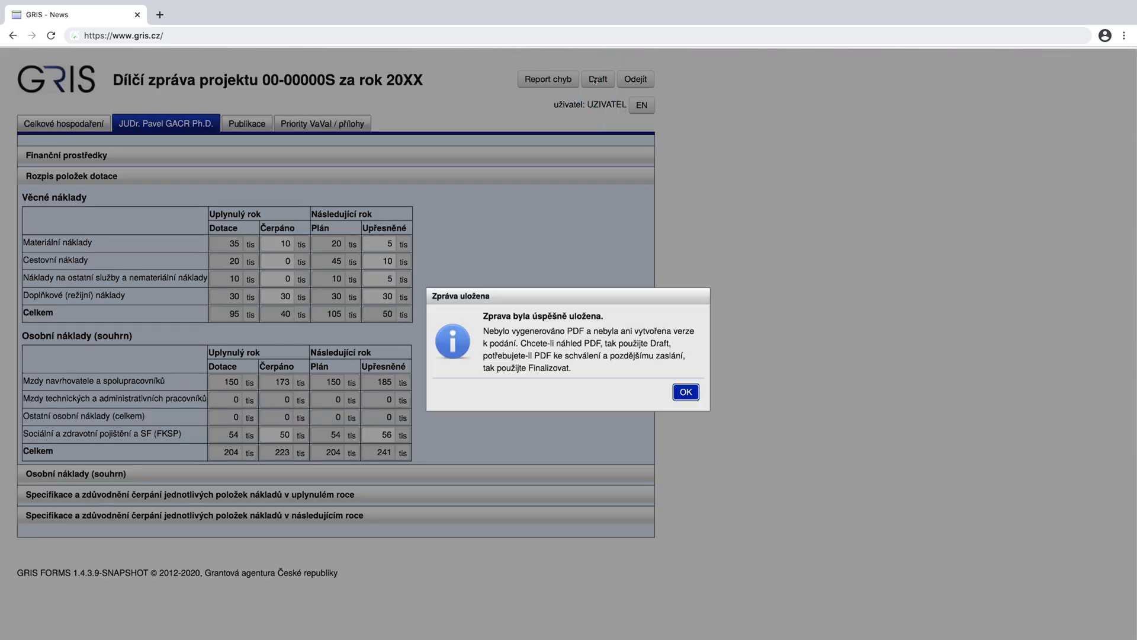
click(686, 393)
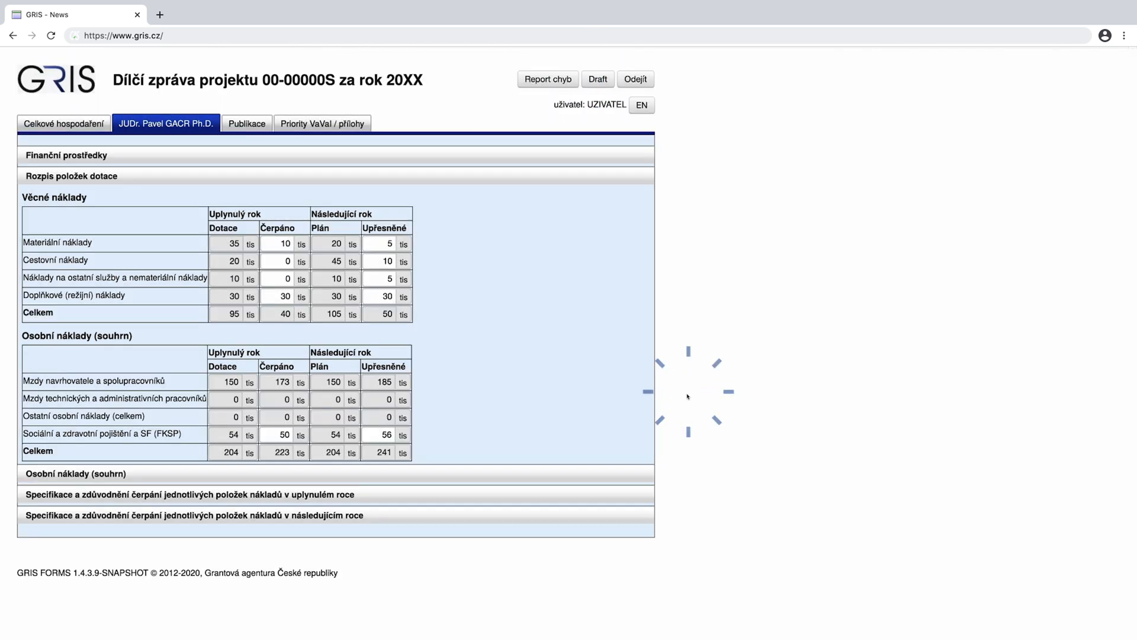
click(71, 175)
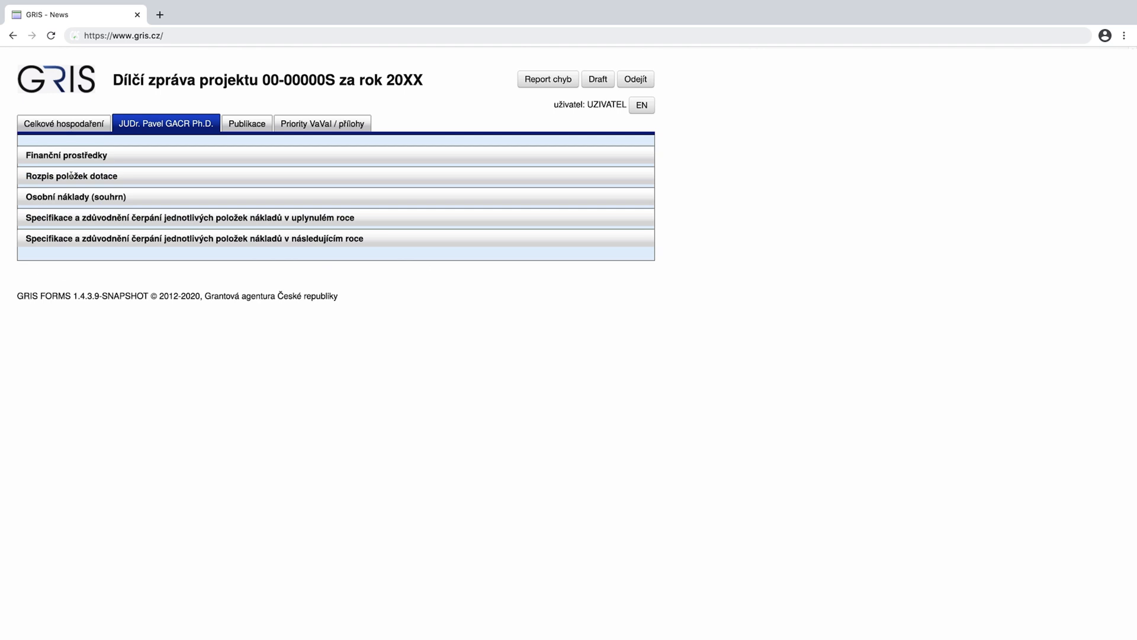
In the applicant's financial resources section, set the unspent grant material costs to transfer (Převést) to 36 thousand.
click(62, 155)
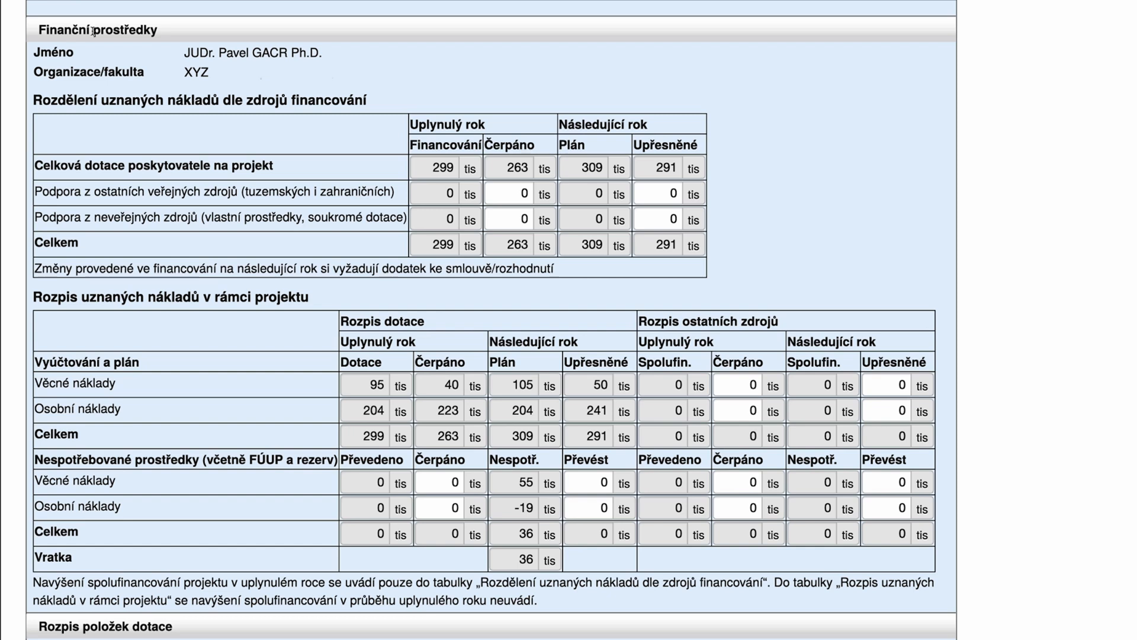
click(604, 482)
key(BackSpace)
text(36)
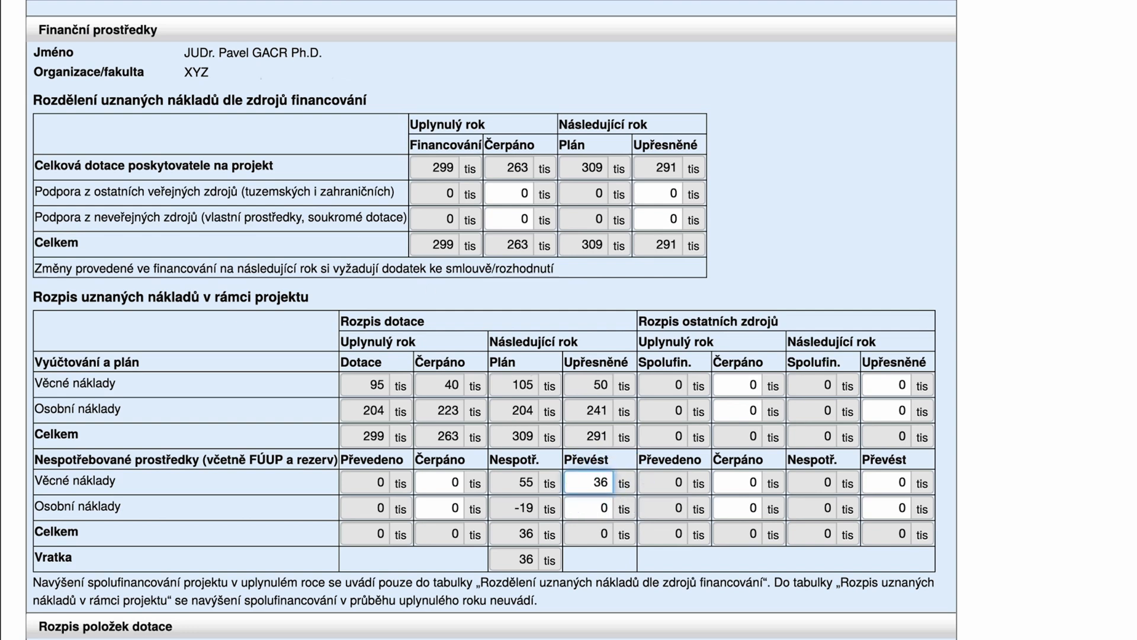
click(621, 460)
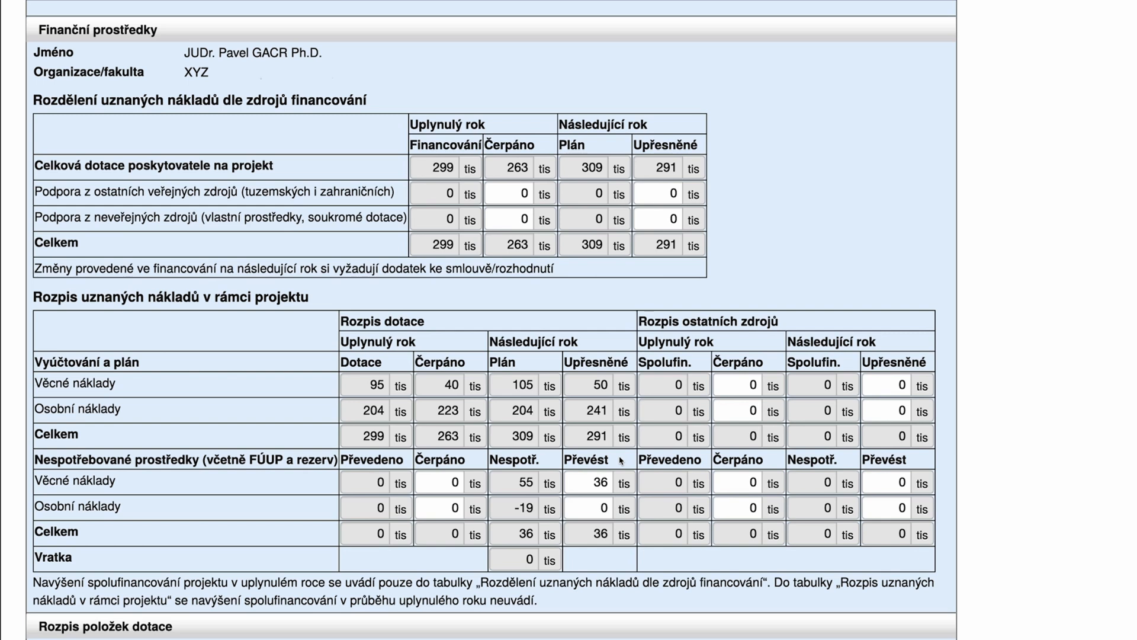
Set the transfer (Převést) of the applicant's unspent grant material costs to 0.
click(604, 481)
key(BackSpace)
key(BackSpace)
text(0)
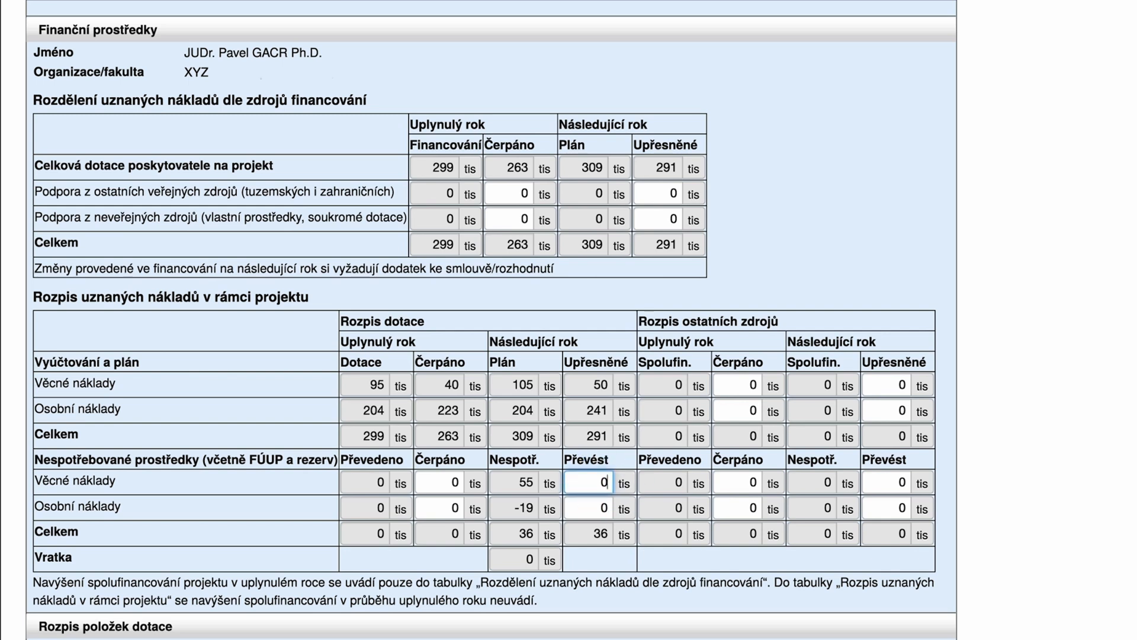
click(625, 463)
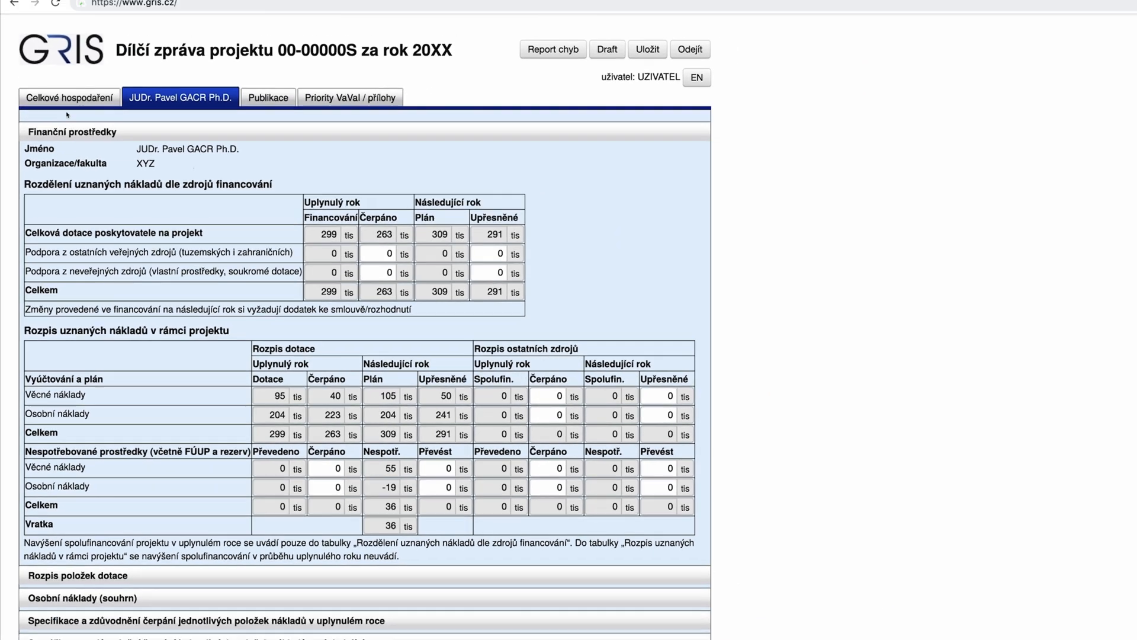
Review the project's overall recognised costs, including the refund (Vratka), and the cost distribution by participant, collapsing each section after viewing.
click(70, 96)
click(70, 156)
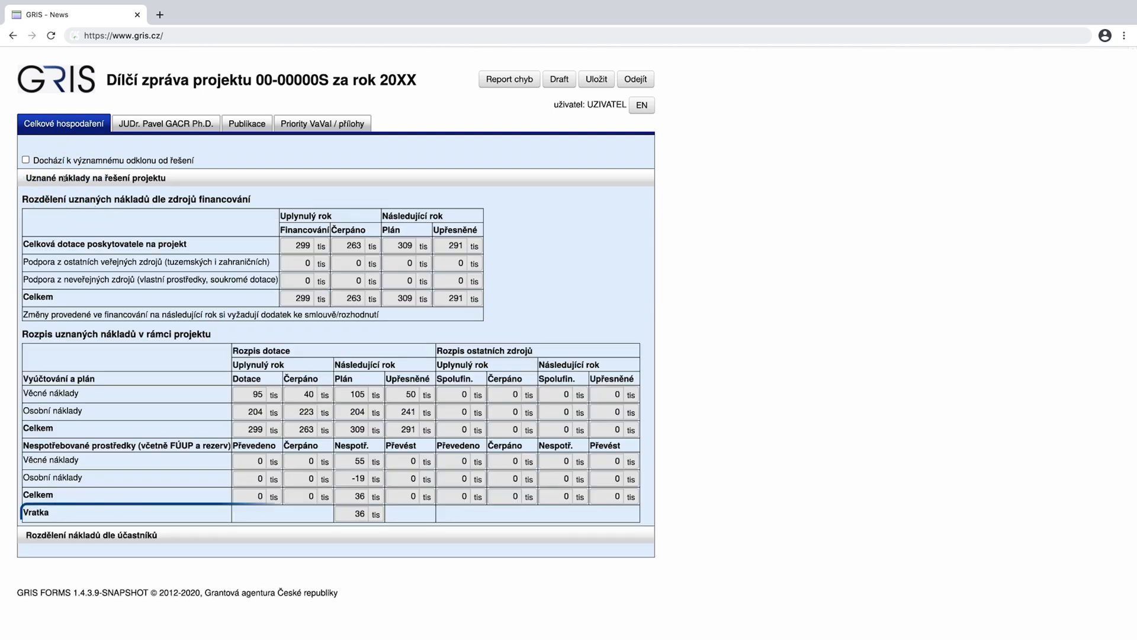
click(65, 178)
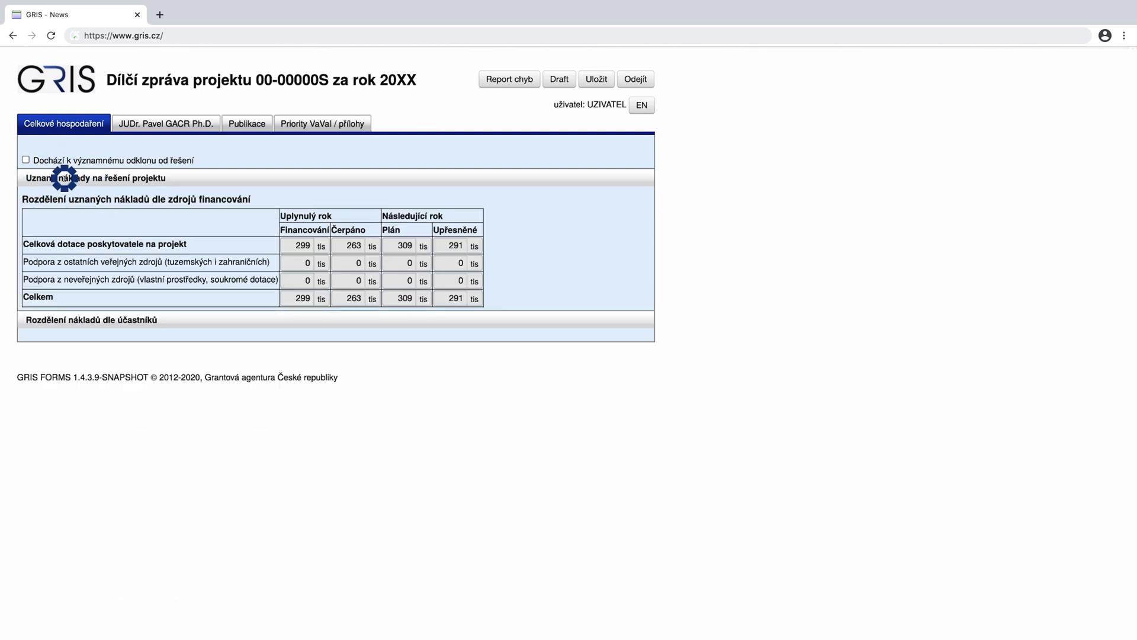
click(66, 196)
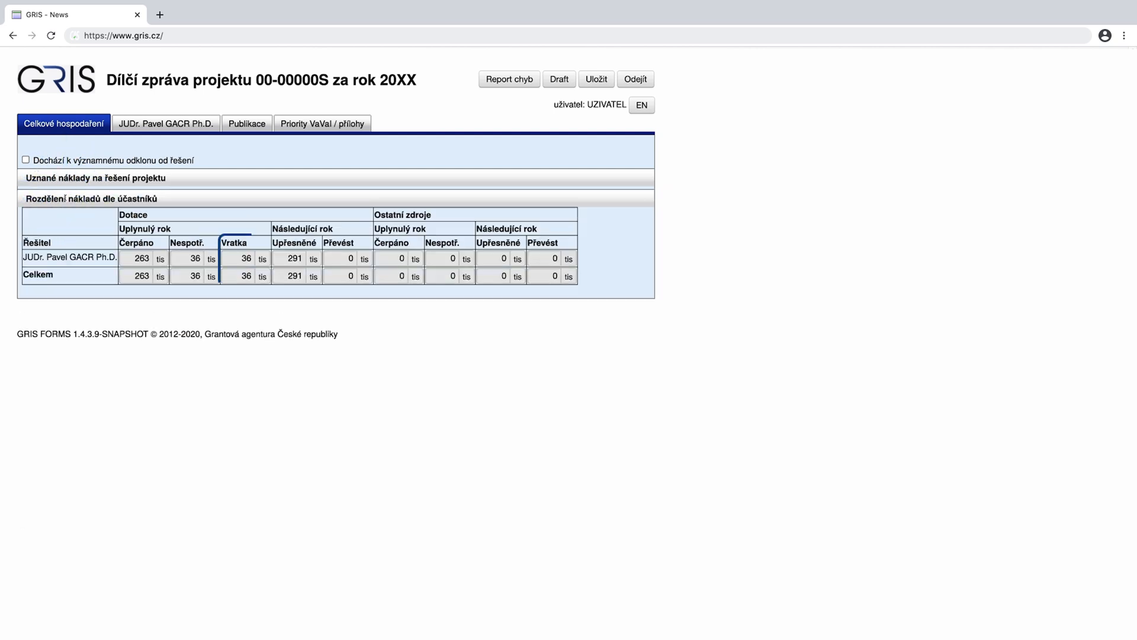
click(65, 198)
Return to the applicant's finances, set the transfer (Převést) of unspent grant material costs to 36 thousand and collapse the financial resources section.
click(167, 124)
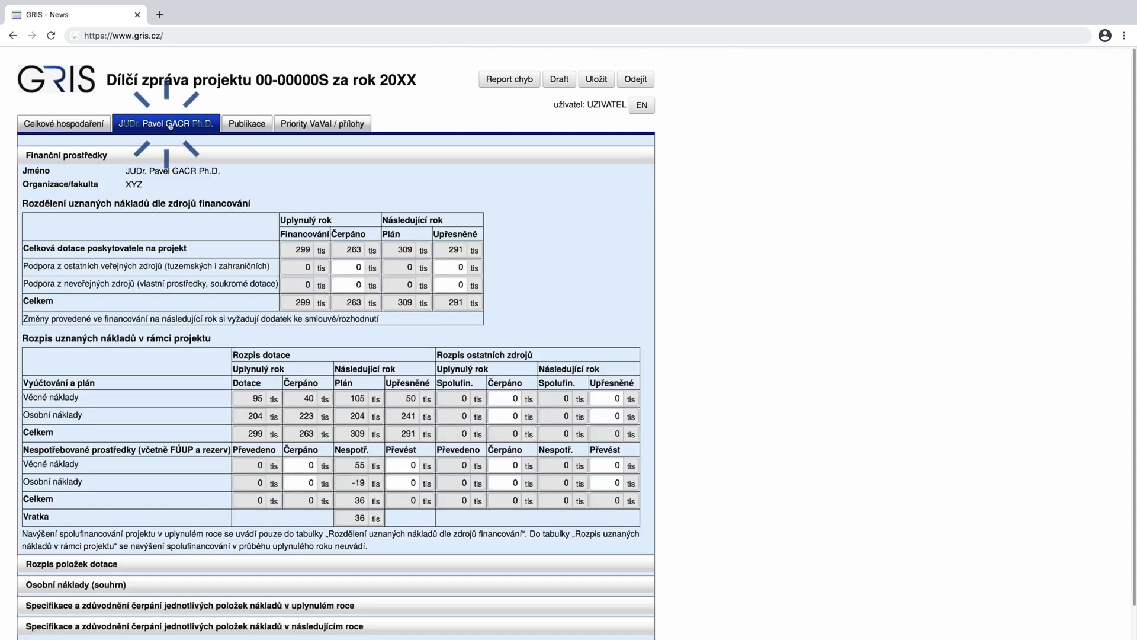
click(409, 465)
text(36)
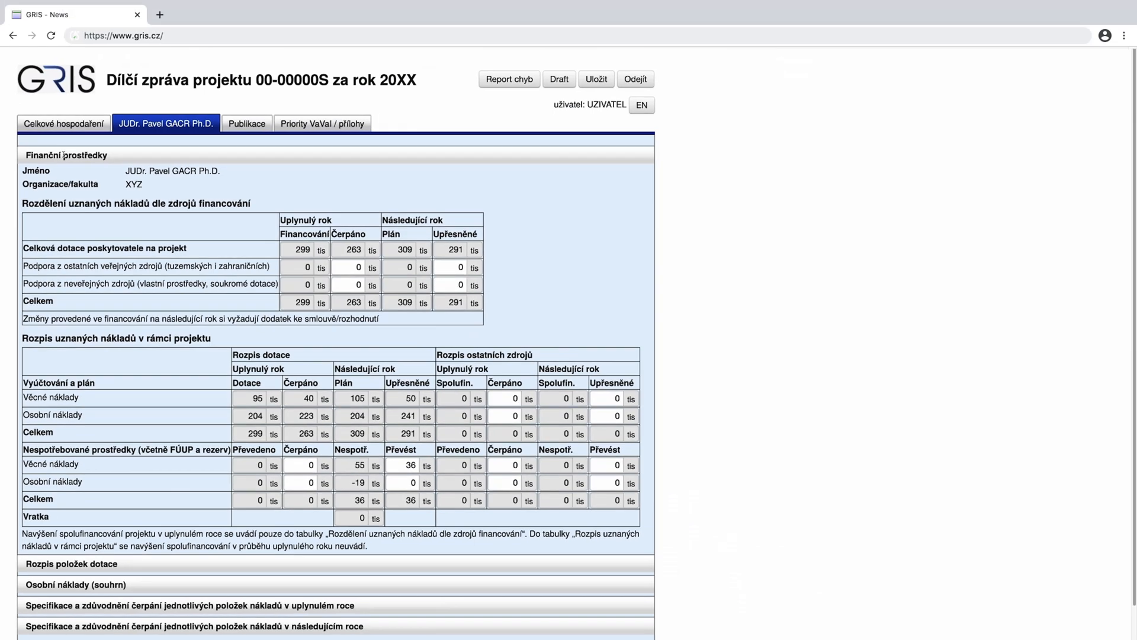
click(64, 155)
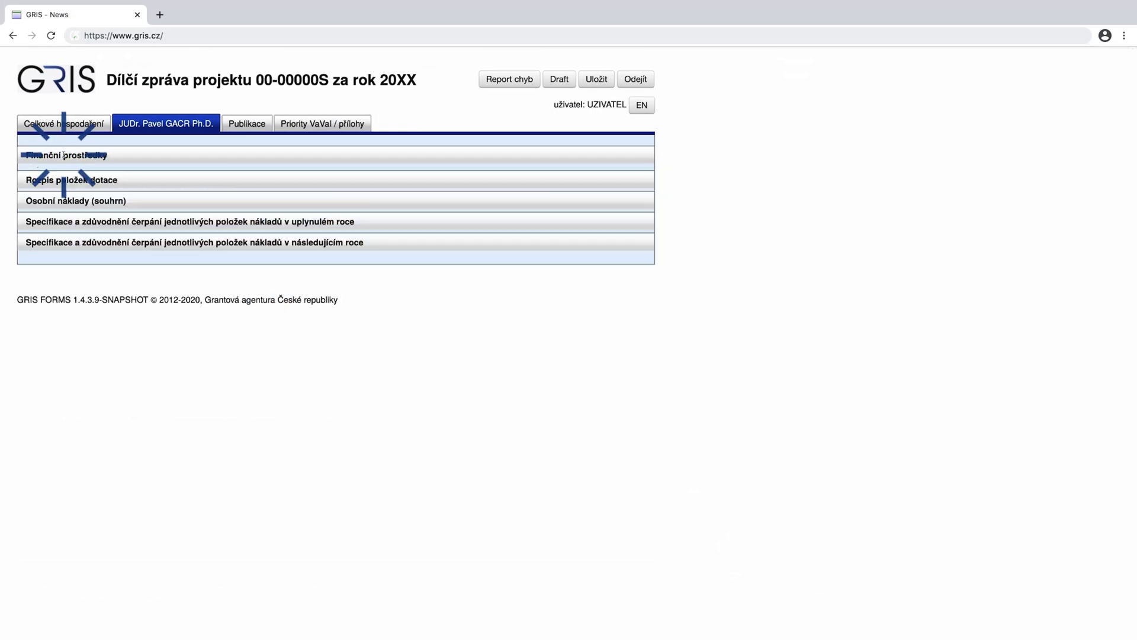
In last year's cost specification, fill the material, travel and other services justifications with the "Lorem ipsum dolor sit amet" placeholder text.
click(90, 216)
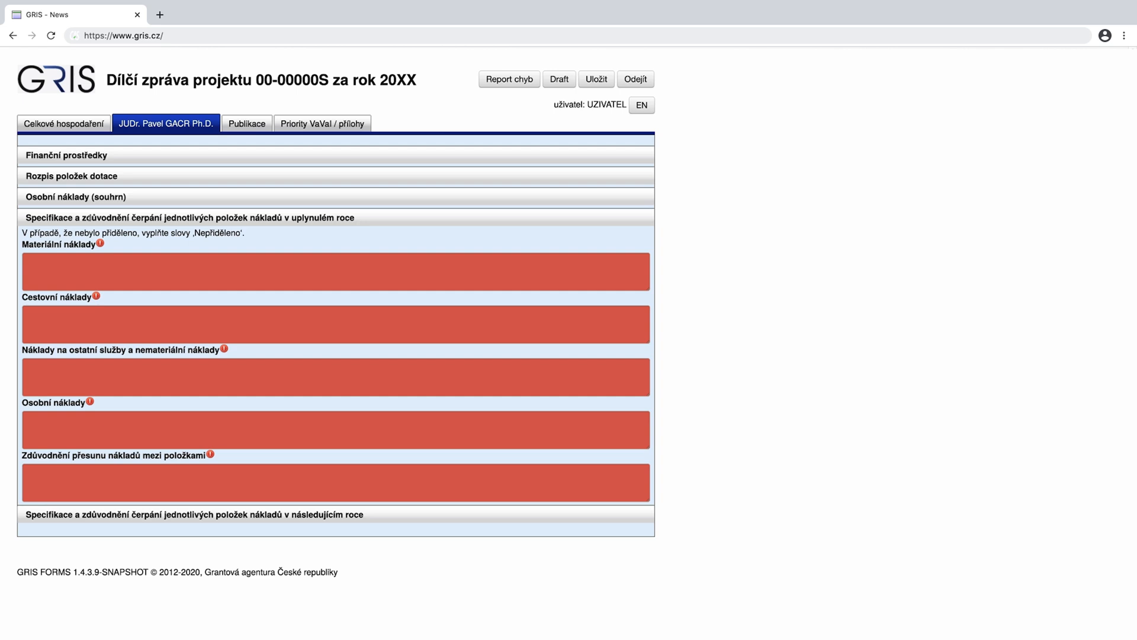
mouse_move(101, 244)
click(26, 278)
text(Lorem ipsum dolor sit amet, consectetuer adipiscing elit. Morbi scelerisque luctus velit. Vivamus porttitor turpis ac leo. Fusce dui leo, imperdiet in, aliquam sit amet, feugiat eu, orci. Suspendisse sagittis ultrices augue. Duis pulvinar. Etiam ligula pede, sagittis quis, interdum ultricies, scelerisque eu. Fusce tellus.)
click(29, 338)
text(Lorem ipsum dolor sit amet, consectetuer adipiscing elit. Morbi scelerisque luctus velit. Vivamus porttitor turpis ac leo. Fusce dui leo, imperdiet in, aliquam sit amet, feugiat eu, orci. Suspendisse sagittis ultrices augue. Duis pulvinar. Etiam ligula pede, sagittis quis, interdum ultricies, scelerisque eu. Fusce tellus.)
click(28, 373)
text(Lorem ipsum dolor sit amet, consectetuer adipiscing elit. Morbi scelerisque luctus velit. Vivamus porttitor turpis ac leo. Fusce dui leo, imperdiet in, aliquam sit amet, feugiat eu, orci. Suspendisse sagittis ultrices augue. Duis pulvinar. Etiam ligula pede, sagittis quis, interdum ultricies, scelerisque eu. Fusce tellus.)
Fill last year's personnel costs and cost transfer justifications with the same Lorem ipsum text and collapse that specification.
click(27, 418)
text(Lorem ipsum dolor sit amet, consectetuer adipiscing elit. Morbi scelerisque luctus velit. Vivamus porttitor turpis ac leo. Fusce dui leo, imperdiet in, aliquam sit amet, feugiat eu, orci. Suspendisse sagittis ultrices augue. Duis pulvinar. Etiam ligula pede, sagittis quis, interdum ultricies, scelerisque eu. Fusce tellus.)
click(26, 472)
text(Lorem ipsum dolor sit amet, consectetuer adipiscing elit. Morbi scelerisque luctus velit. Vivamus porttitor turpis ac leo. Fusce dui leo, imperdiet in, aliquam sit amet, feugiat eu, orci. Suspendisse sagittis ultrices augue. Duis pulvinar. Etiam ligula pede, sagittis quis, interdum ultricies, scelerisque eu. Fusce tellus.)
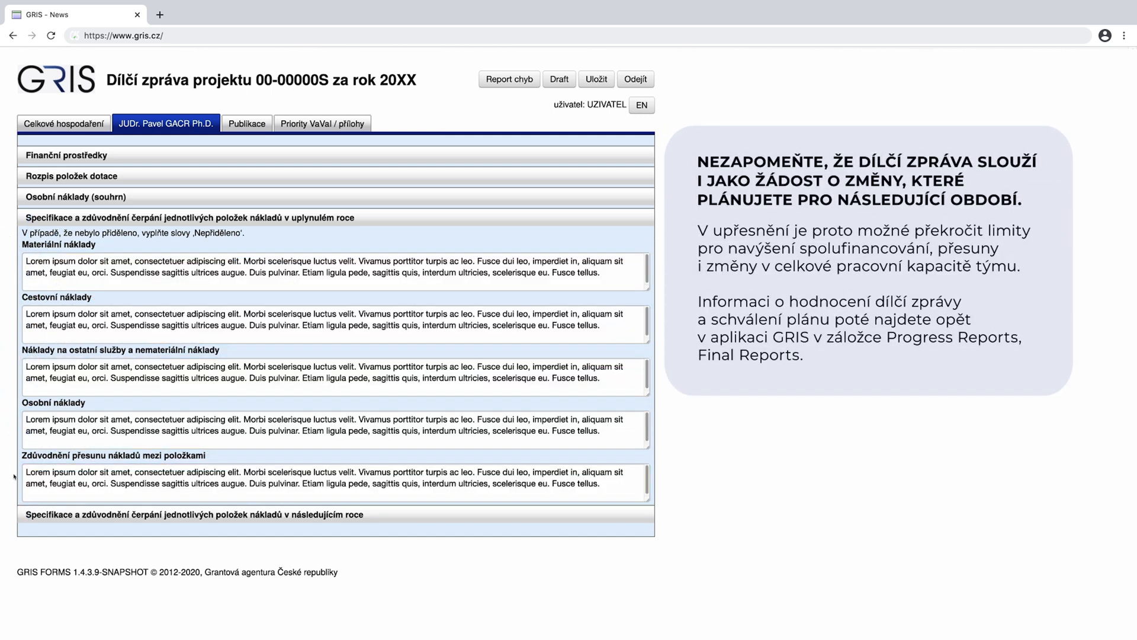
click(41, 216)
In the following year's cost specification, fill the material, travel and other services justifications with the Lorem ipsum placeholder text.
click(52, 237)
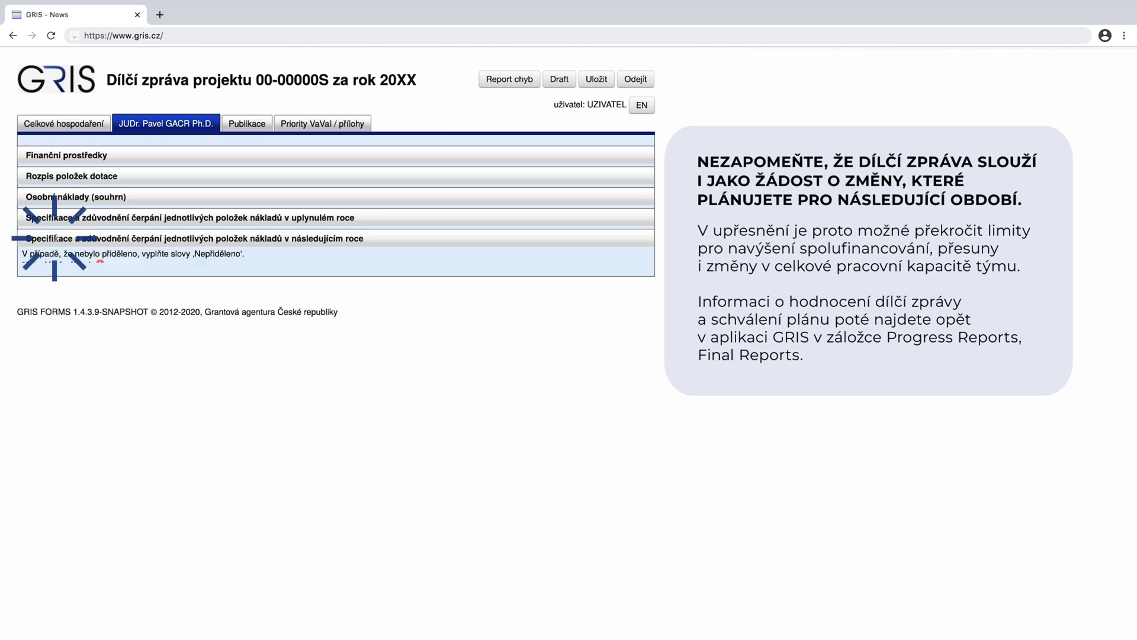
click(32, 279)
text(Lorem ipsum dolor sit amet, consectetuer adipiscing elit. Morbi scelerisque luctus velit. Vivamus porttitor turpis ac leo. Fusce dui leo, imperdiet in, aliquam sit amet, feugiat eu, orci. Suspendisse sagittis ultrices augue. Duis pulvinar. Etiam ligula pede, sagittis quis, interdum ultricies, scelerisque eu. Fusce tellus.)
click(33, 332)
text(Lorem ipsum dolor sit amet, consectetuer adipiscing elit. Morbi scelerisque luctus velit. Vivamus porttitor turpis ac leo. Fusce dui leo, imperdiet in, aliquam sit amet, feugiat eu, orci. Suspendisse sagittis ultrices augue. Duis pulvinar. Etiam ligula pede, sagittis quis, interdum ultricies, scelerisque eu. Fusce tellus.)
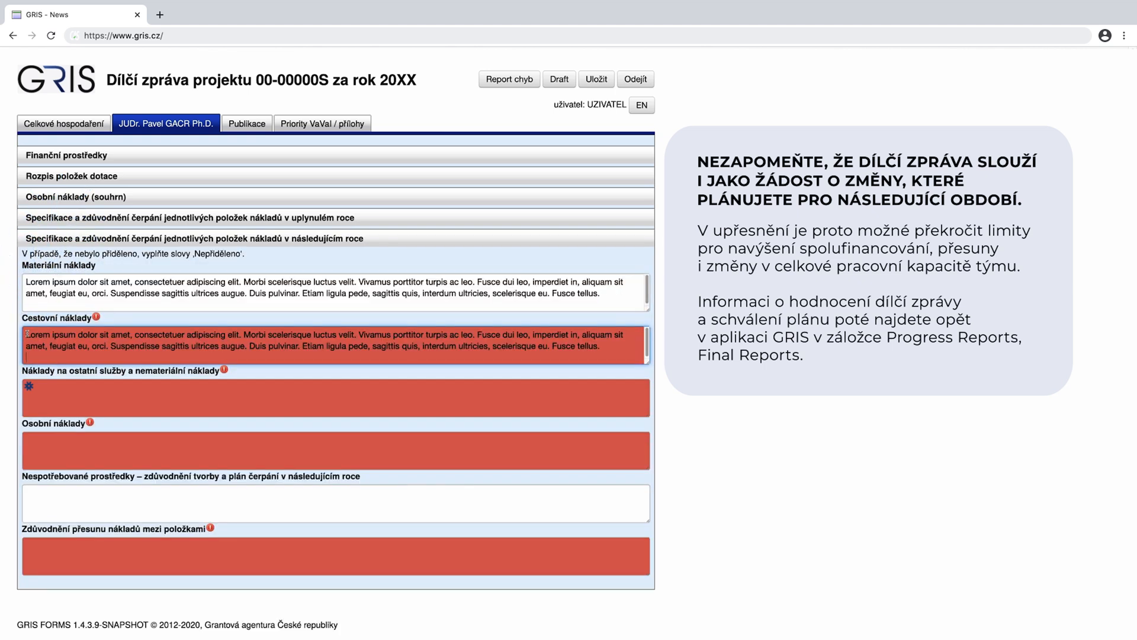
click(25, 388)
text(Lorem ipsum dolor sit amet, consectetuer adipiscing elit. Morbi scelerisque luctus velit. Vivamus porttitor turpis ac leo. Fusce dui leo, imperdiet in, aliquam sit amet, feugiat eu, orci. Suspendisse sagittis ultrices augue. Duis pulvinar. Etiam ligula pede, sagittis quis, interdum ultricies, scelerisque eu. Fusce tellus.)
Fill the following year's personnel costs, unspent funds and cost transfer justifications with the same Lorem ipsum text.
click(26, 441)
text(Lorem ipsum dolor sit amet, consectetuer adipiscing elit. Morbi scelerisque luctus velit. Vivamus porttitor turpis ac leo. Fusce dui leo, imperdiet in, aliquam sit amet, feugiat eu, orci. Suspendisse sagittis ultrices augue. Duis pulvinar. Etiam ligula pede, sagittis quis, interdum ultricies, scelerisque eu. Fusce tellus.)
click(29, 491)
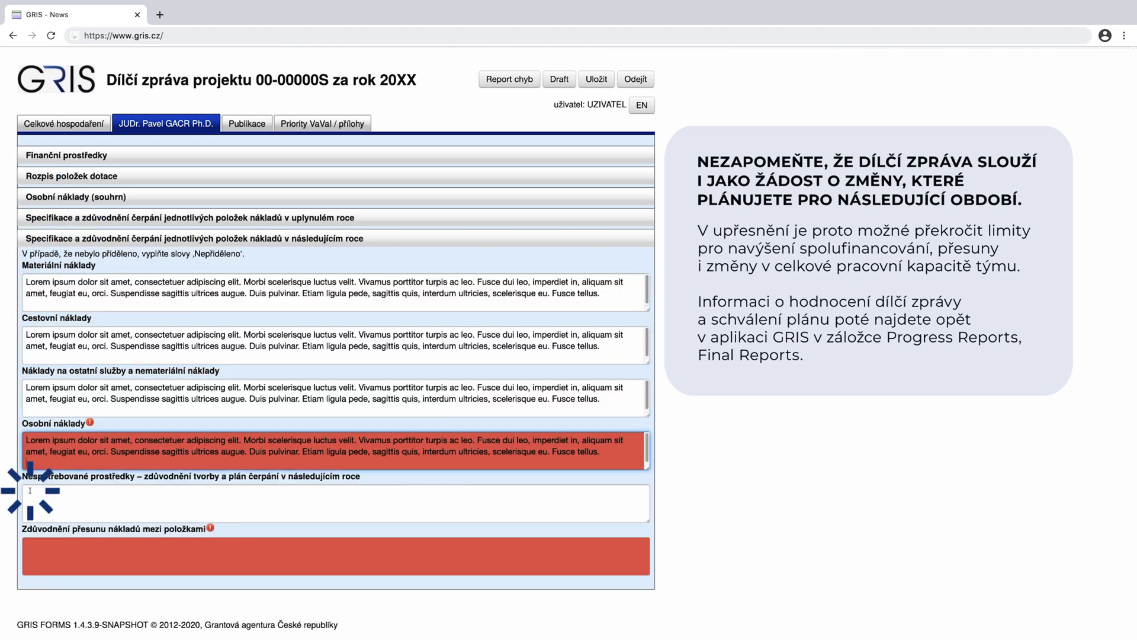
text(Lorem ipsum dolor sit amet, consectetuer adipiscing elit. Morbi scelerisque luctus velit. Vivamus porttitor turpis ac leo. Fusce dui leo, imperdiet in, aliquam sit amet, feugiat eu, orci. Suspendisse sagittis ultrices augue. Duis pulvinar. Etiam ligula pede, sagittis quis, interdum ultricies, scelerisque eu. Fusce tellus.)
click(31, 548)
text(Lorem ipsum dolor sit amet, consectetuer adipiscing elit. Morbi scelerisque luctus velit. Vivamus porttitor turpis ac leo. Fusce dui leo, imperdiet in, aliquam sit amet, feugiat eu, orci. Suspendisse sagittis ultrices augue. Duis pulvinar. Etiam ligula pede, sagittis quis, interdum ultricies, scelerisque eu. Fusce tellus.)
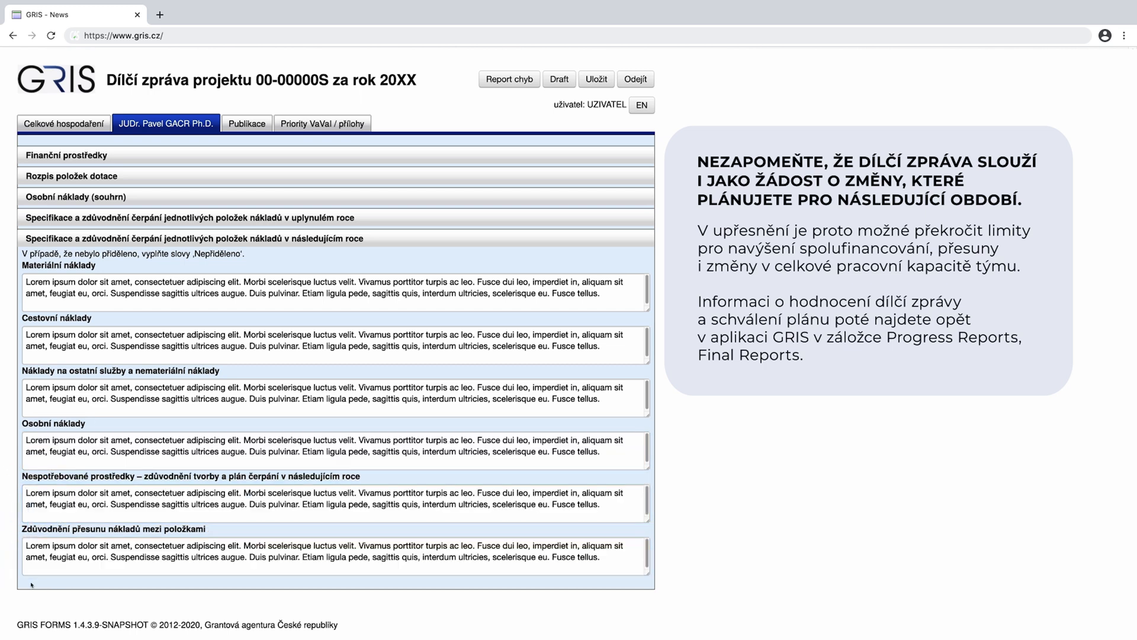
Save the report, dismiss the save notice and collapse the following year's cost specification.
click(596, 79)
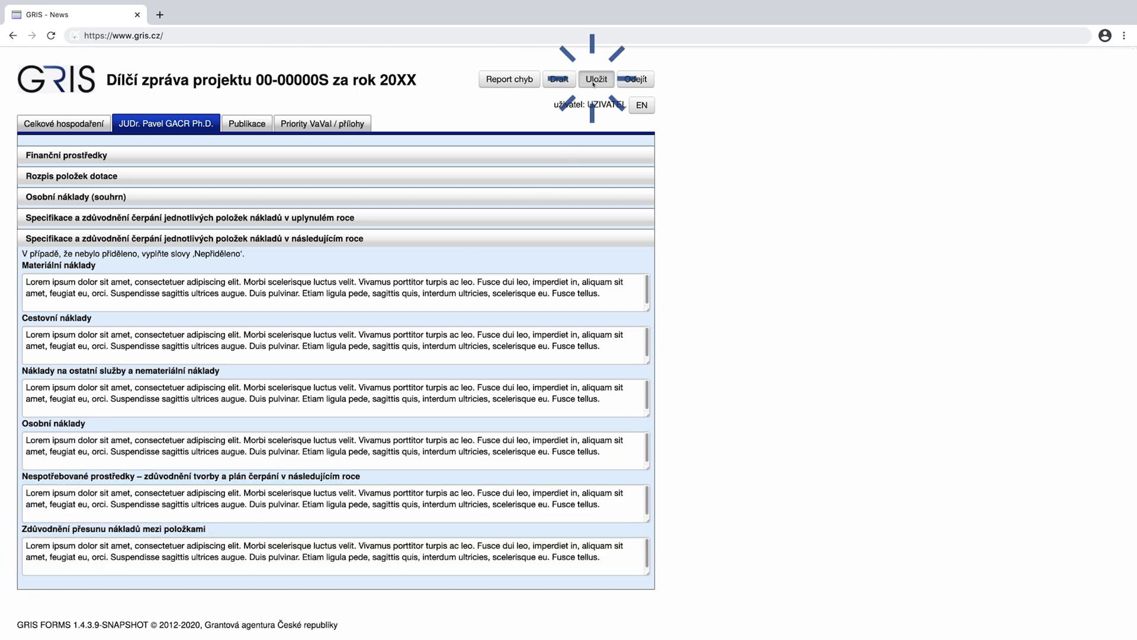
click(686, 392)
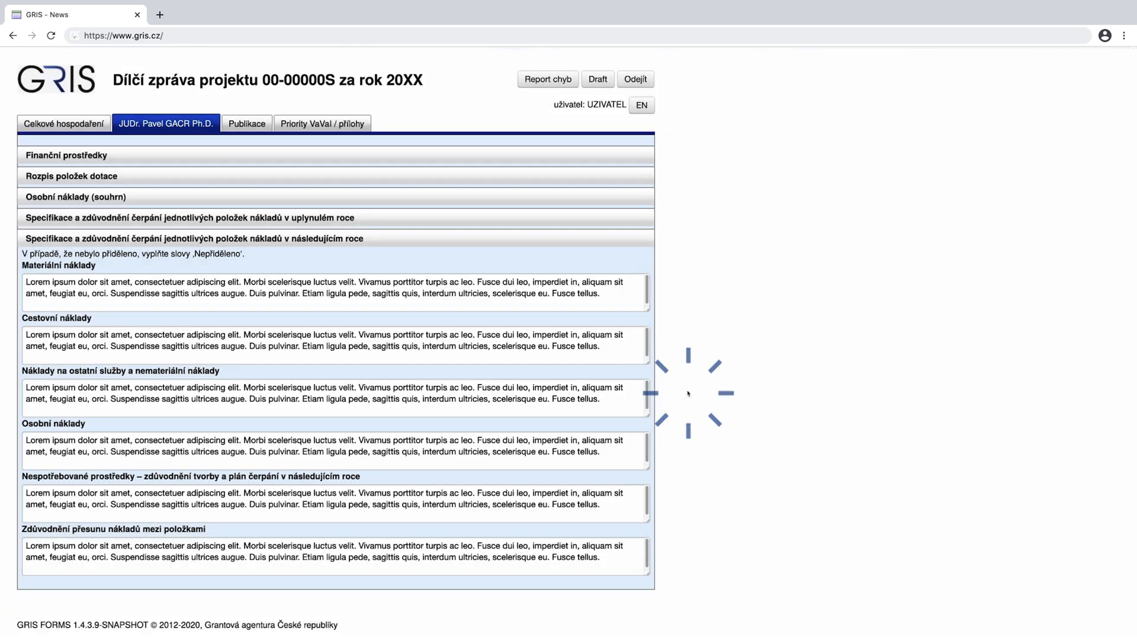
click(102, 238)
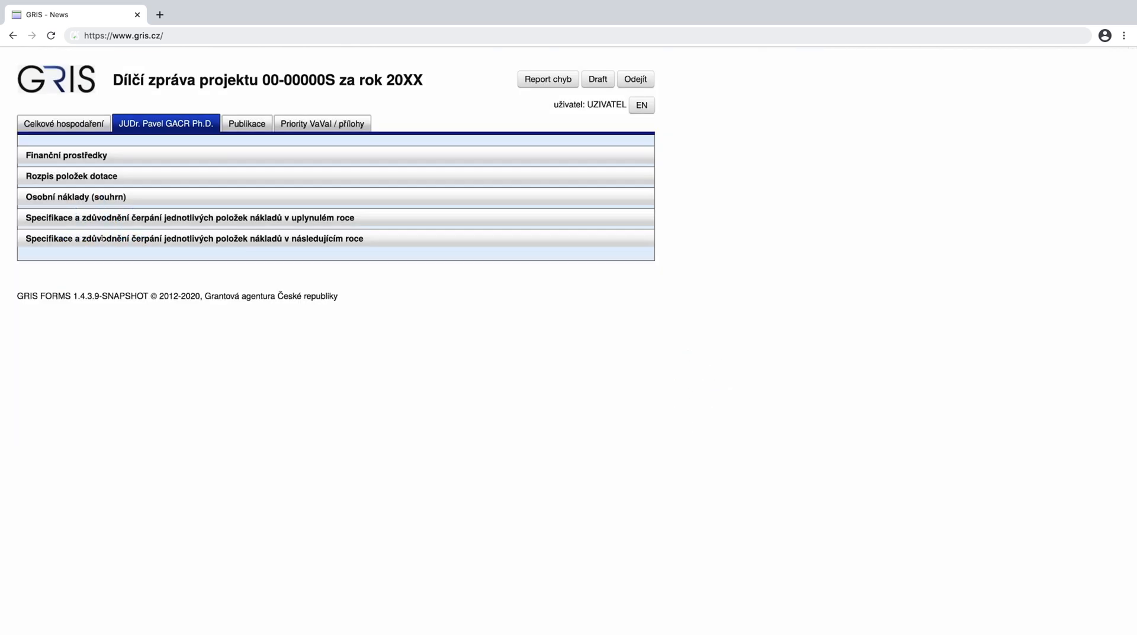
Check the saved overall project finances, examining the recognised costs and the distribution of costs by participant, and collapse both sections.
click(62, 125)
click(43, 178)
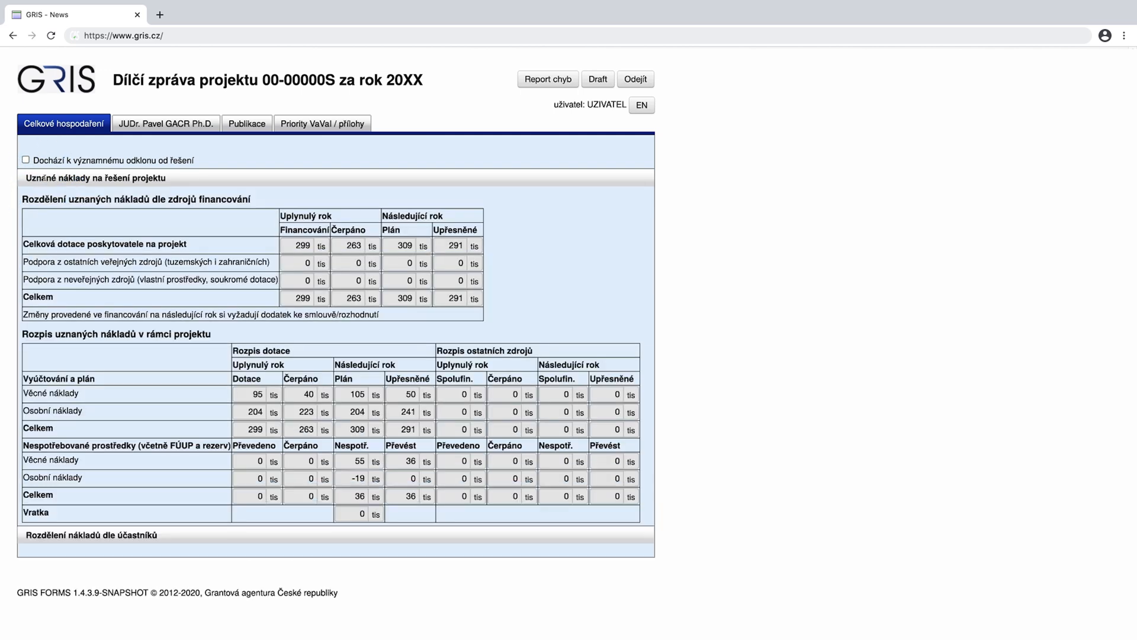
click(43, 178)
click(47, 198)
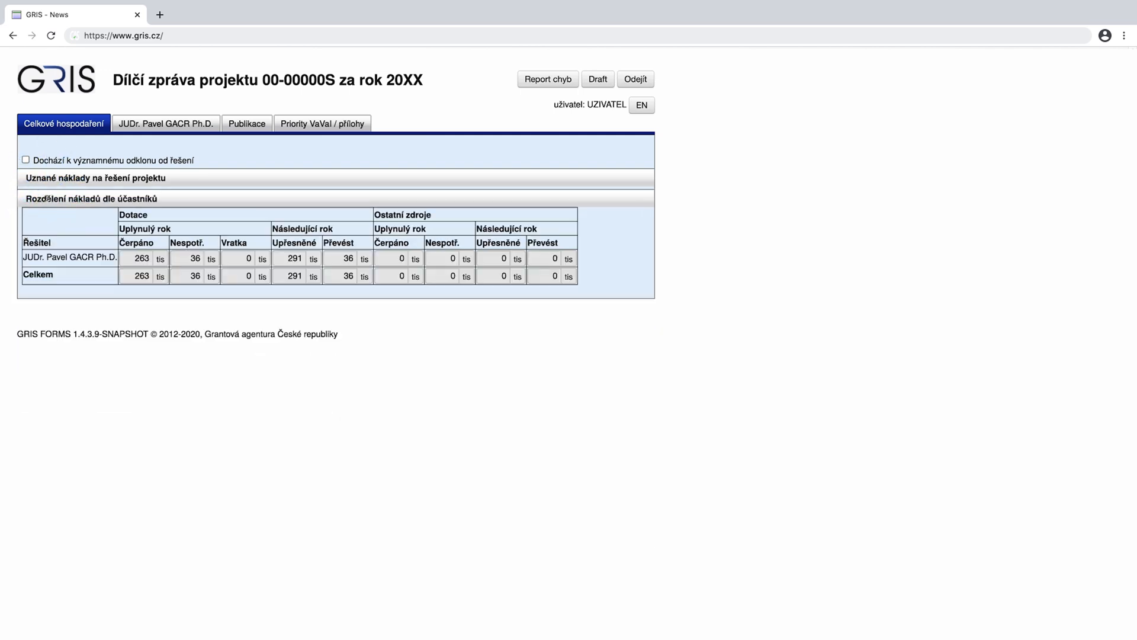
click(48, 199)
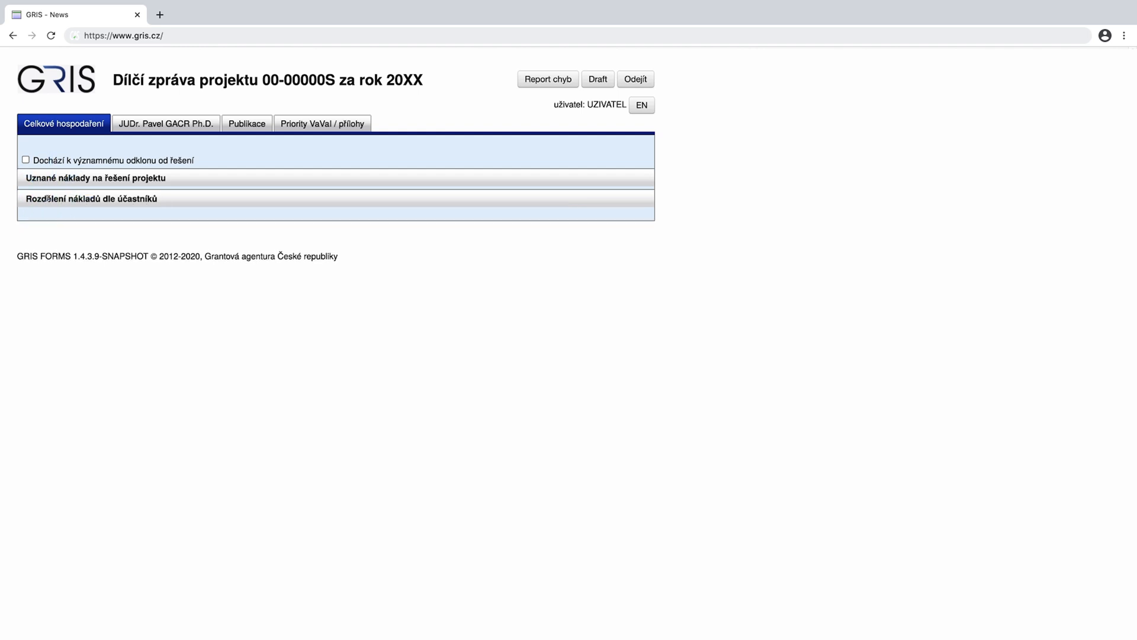